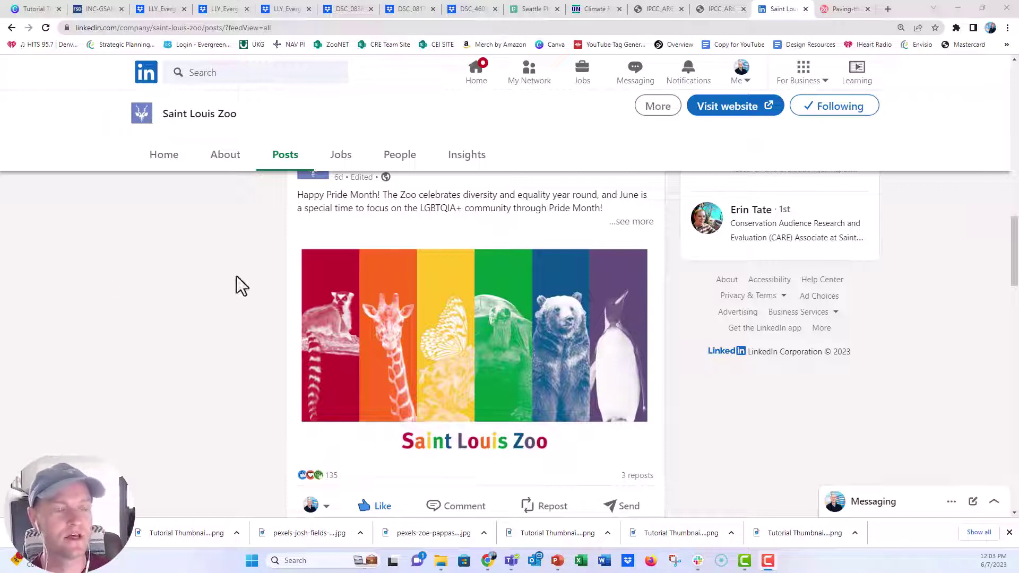
# - Bring up the 'rainbow blocks' presentation and go to slide 2, START WITH PHOTOS
pyautogui.scroll(1, 243, 285)
pyautogui.scroll(-1, 248, 287)
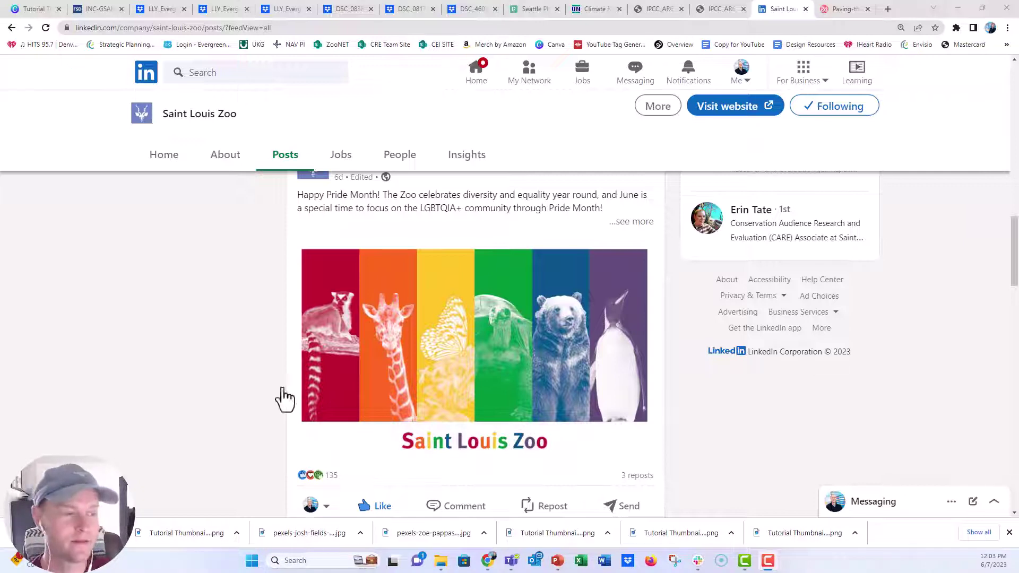
pyautogui.moveTo(559, 563)
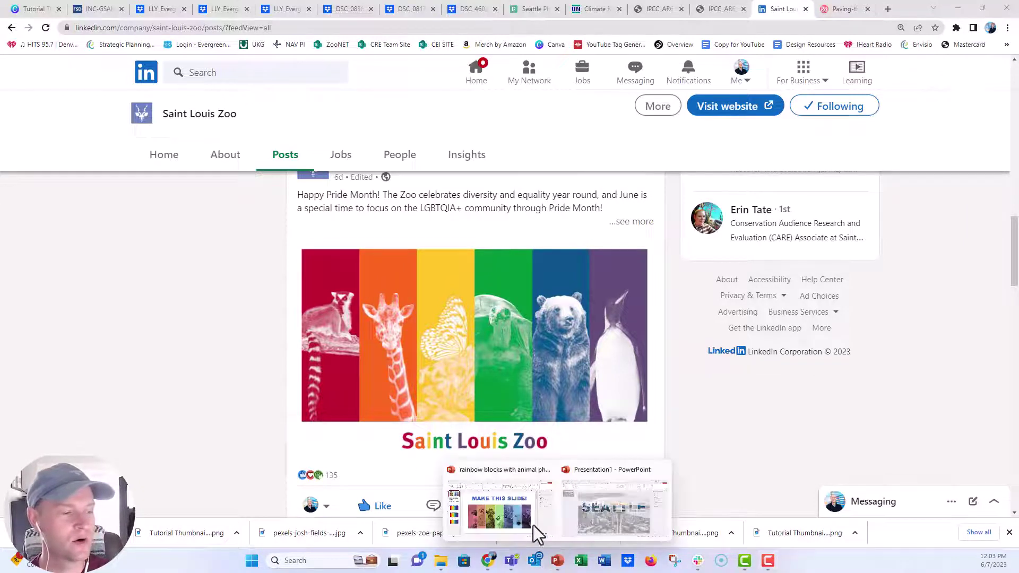
pyautogui.click(532, 524)
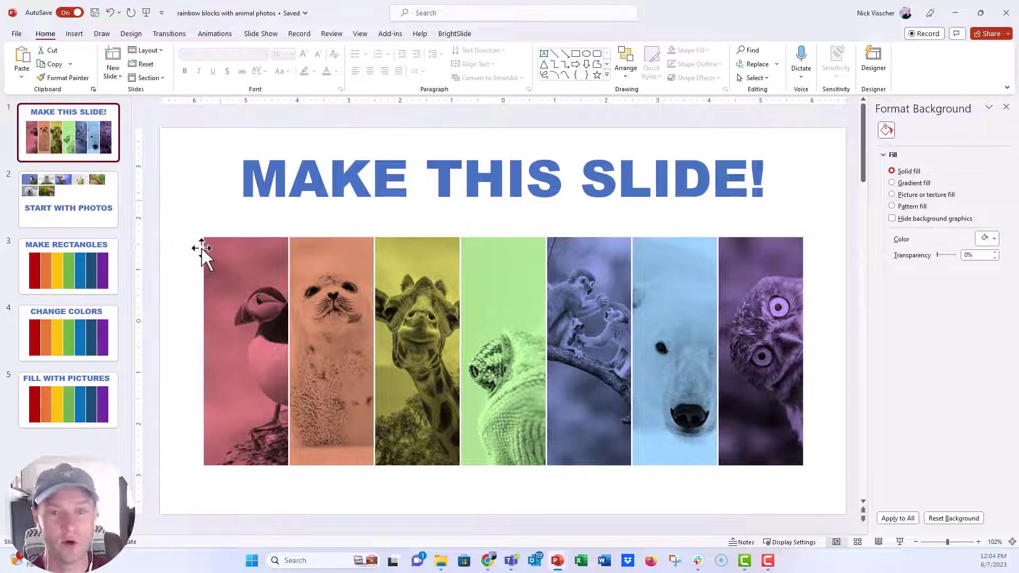
pyautogui.click(114, 213)
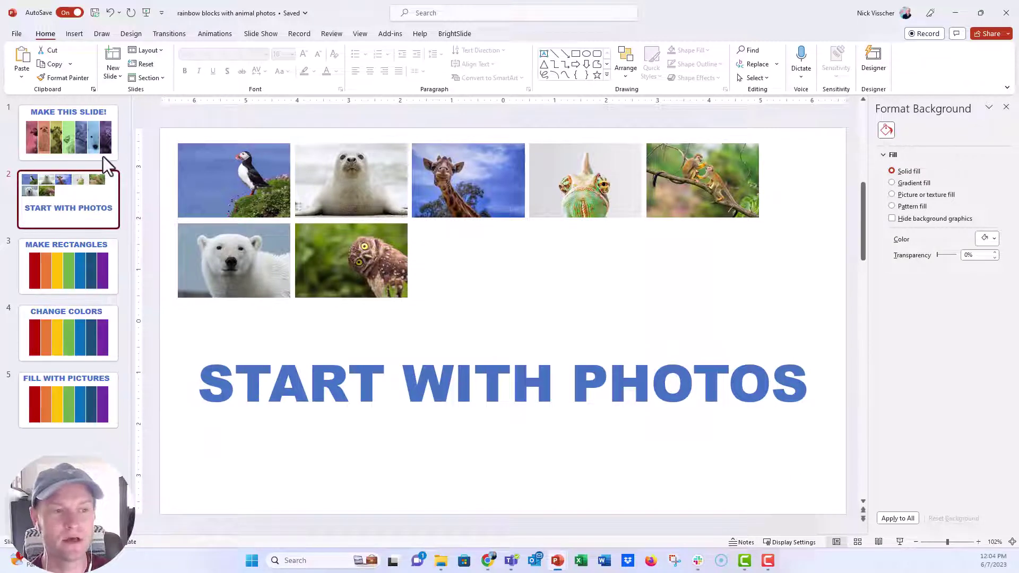
pyautogui.click(77, 36)
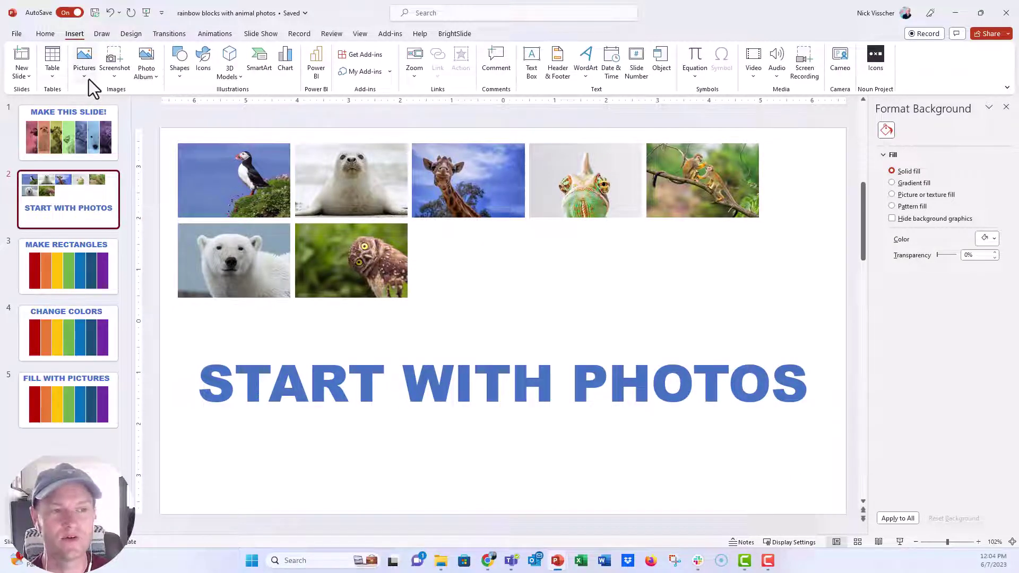
pyautogui.click(88, 78)
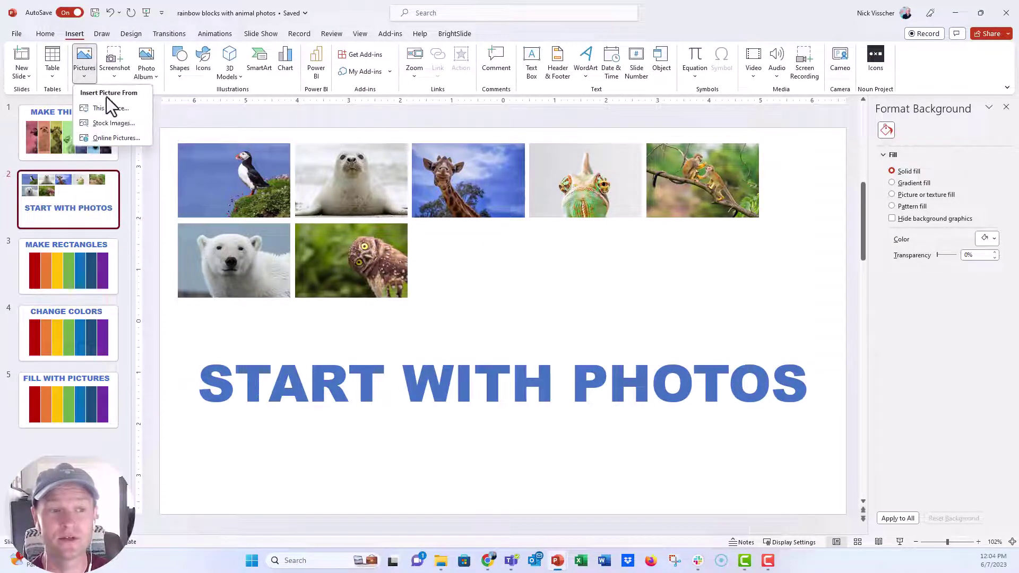
pyautogui.click(132, 124)
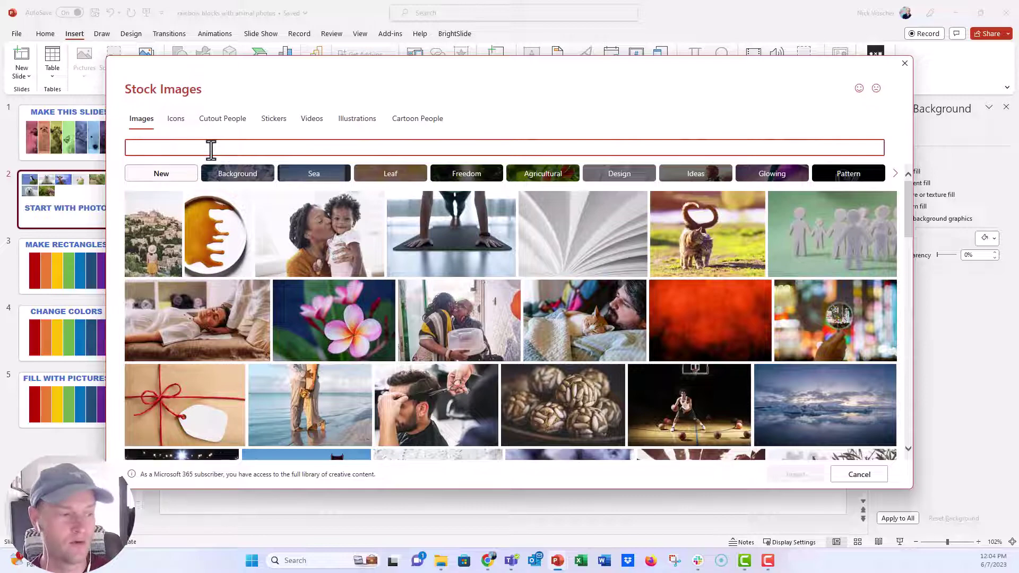
pyautogui.click(861, 483)
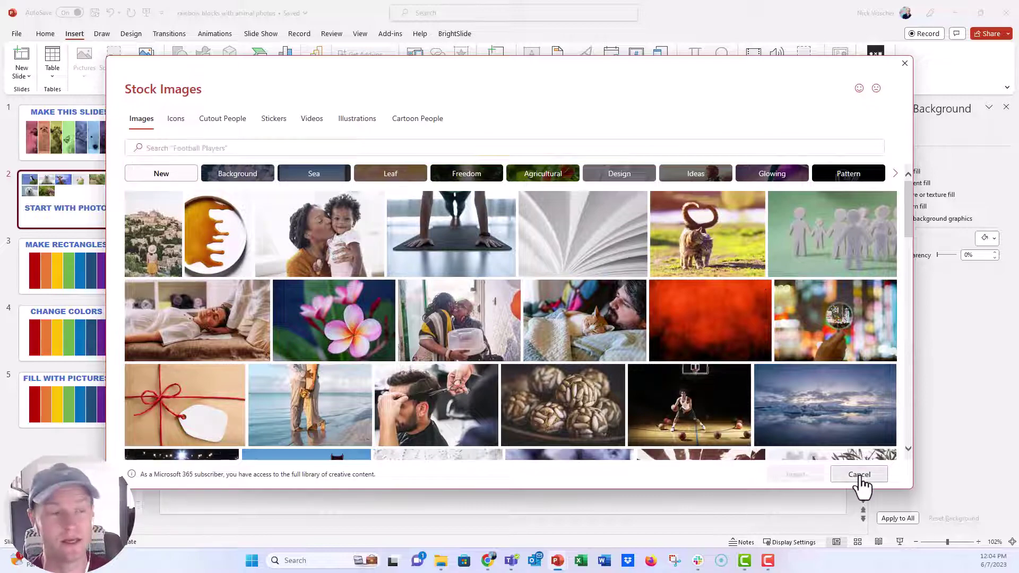
# - Click through each of the seven animal photos on the slide
pyautogui.click(211, 187)
pyautogui.click(404, 182)
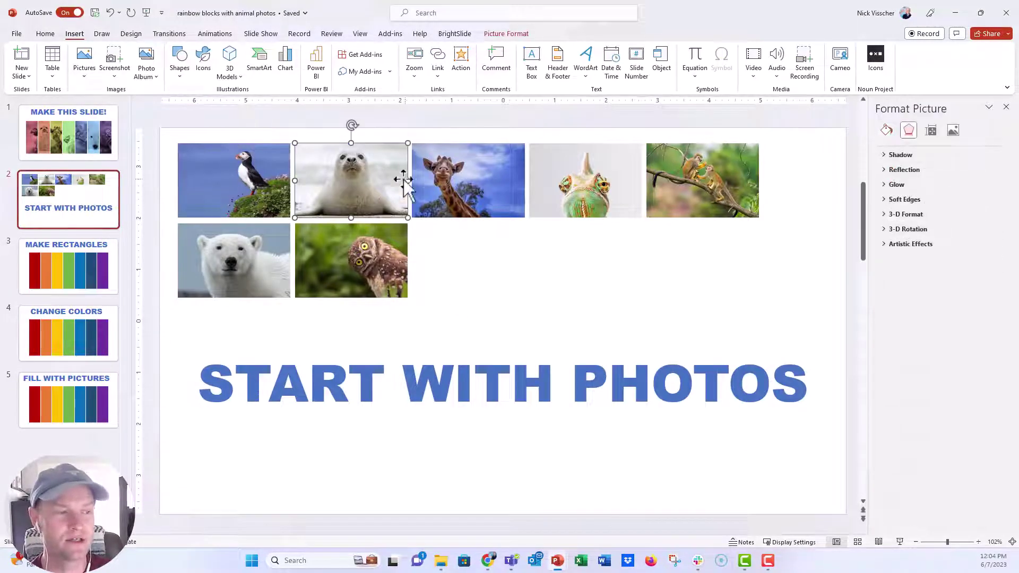
pyautogui.click(481, 181)
pyautogui.click(586, 180)
pyautogui.click(674, 186)
pyautogui.click(355, 289)
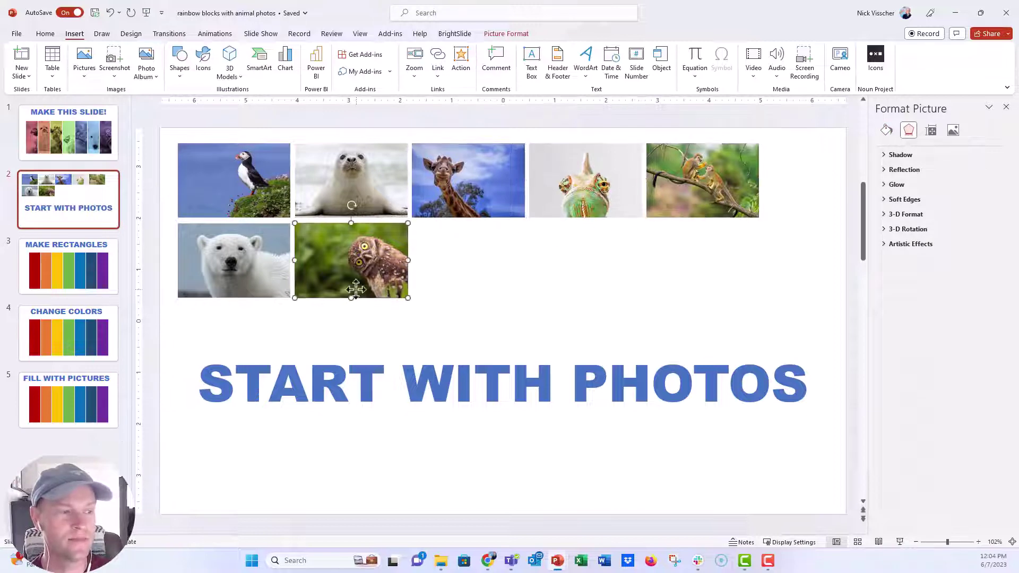
pyautogui.click(252, 273)
pyautogui.click(266, 211)
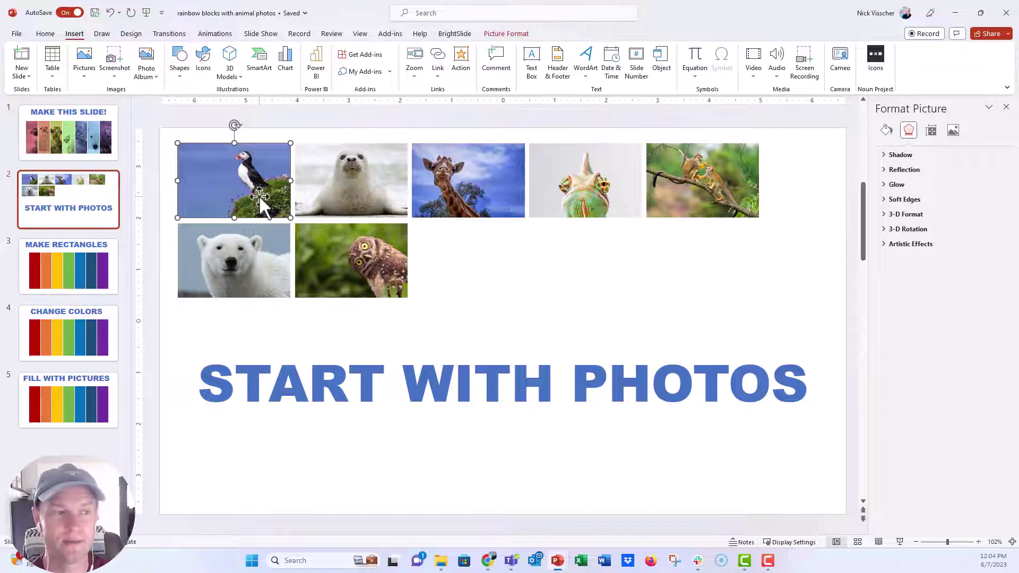
# - Select all seven photos and drag the owl's corner to enlarge them together
pyautogui.keyDown('shift'); pyautogui.click(327, 196); pyautogui.keyUp('shift')
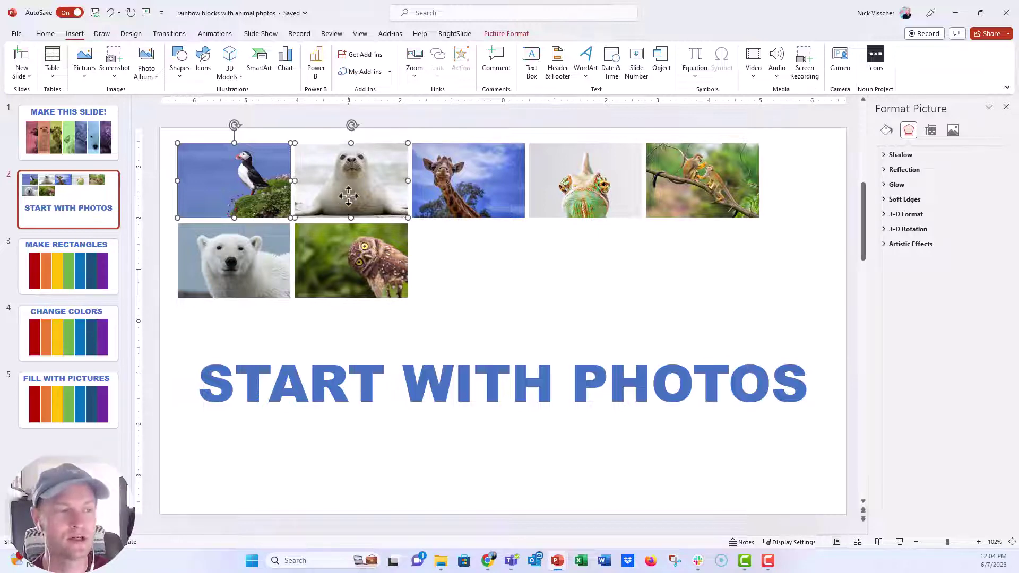
pyautogui.keyDown('shift'); pyautogui.click(435, 191); pyautogui.keyUp('shift')
pyautogui.moveTo(435, 191); pyautogui.dragTo(440, 191)
pyautogui.keyDown('shift'); pyautogui.click(584, 192); pyautogui.keyUp('shift')
pyautogui.keyDown('shift'); pyautogui.click(656, 192); pyautogui.keyUp('shift')
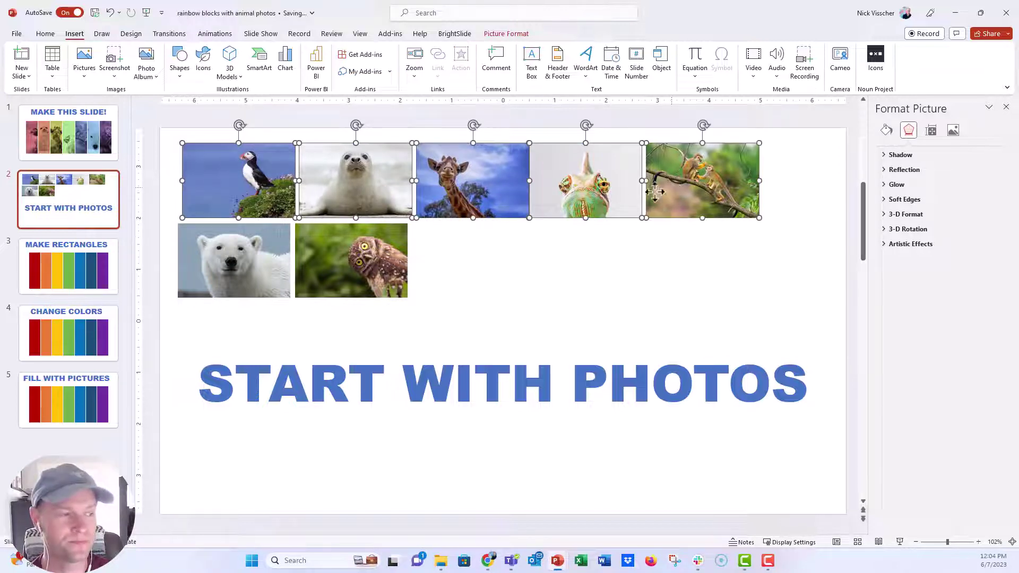
pyautogui.keyDown('shift'); pyautogui.click(351, 267); pyautogui.keyUp('shift')
pyautogui.keyDown('shift'); pyautogui.click(233, 266); pyautogui.keyUp('shift')
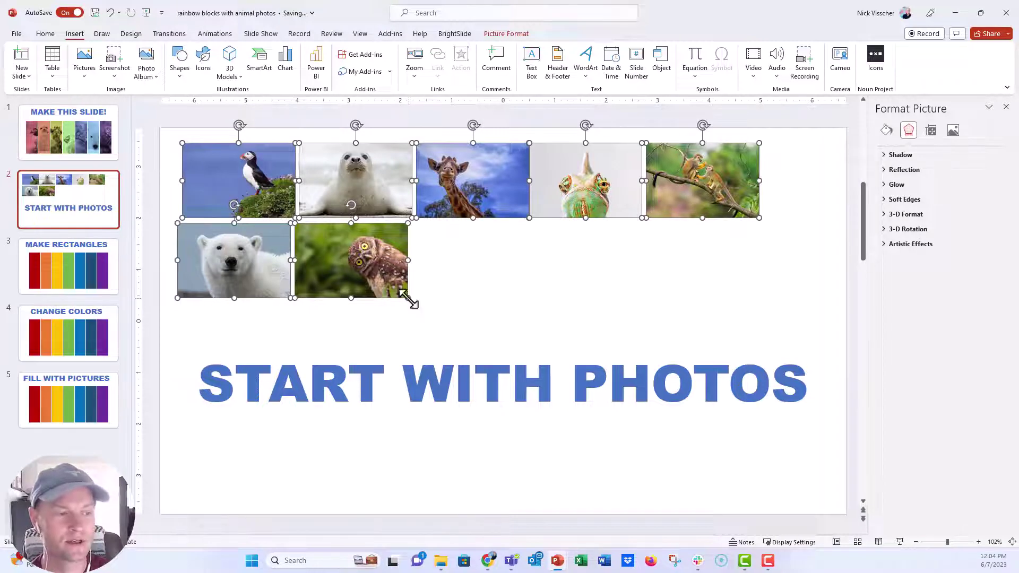
pyautogui.moveTo(408, 299); pyautogui.dragTo(659, 513)
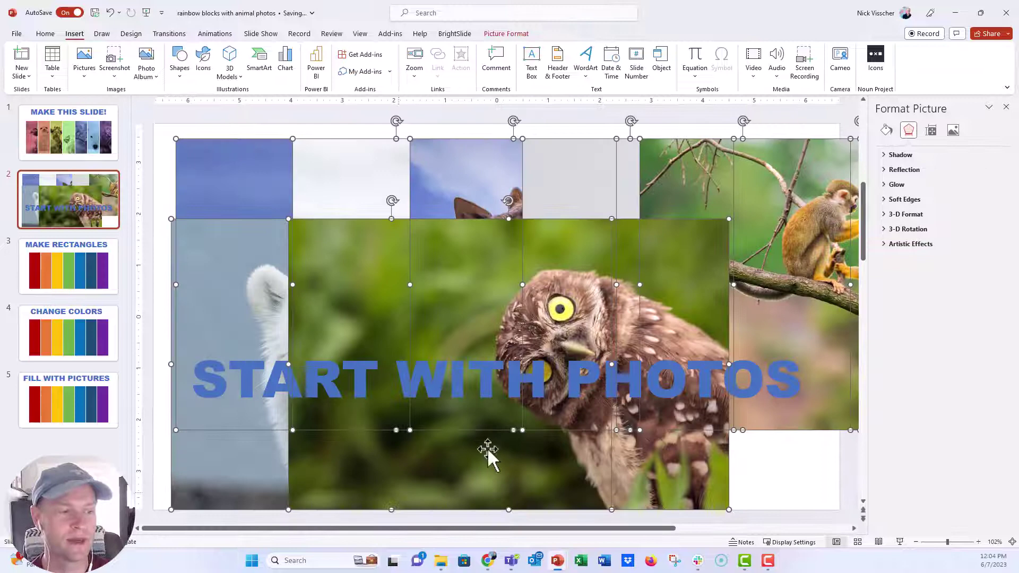
# - On the MAKE RECTANGLES slide, draw a test rectangle about 5.05 inches tall at the left
pyautogui.click(36, 281)
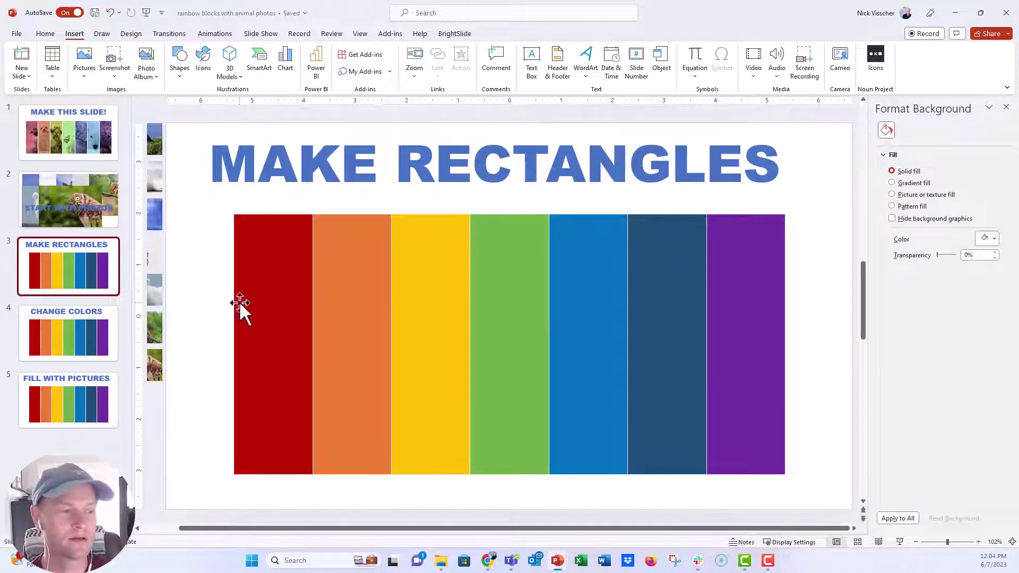
pyautogui.moveTo(269, 311)
pyautogui.mouseDown()
pyautogui.moveTo(222, 281)
pyautogui.moveTo(263, 299)
pyautogui.mouseUp()
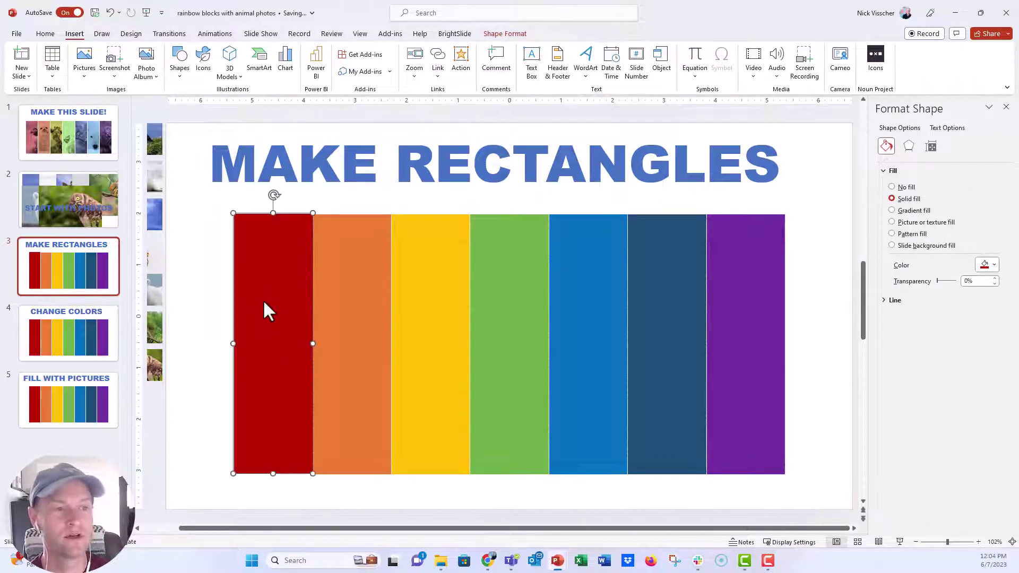
pyautogui.click(179, 71)
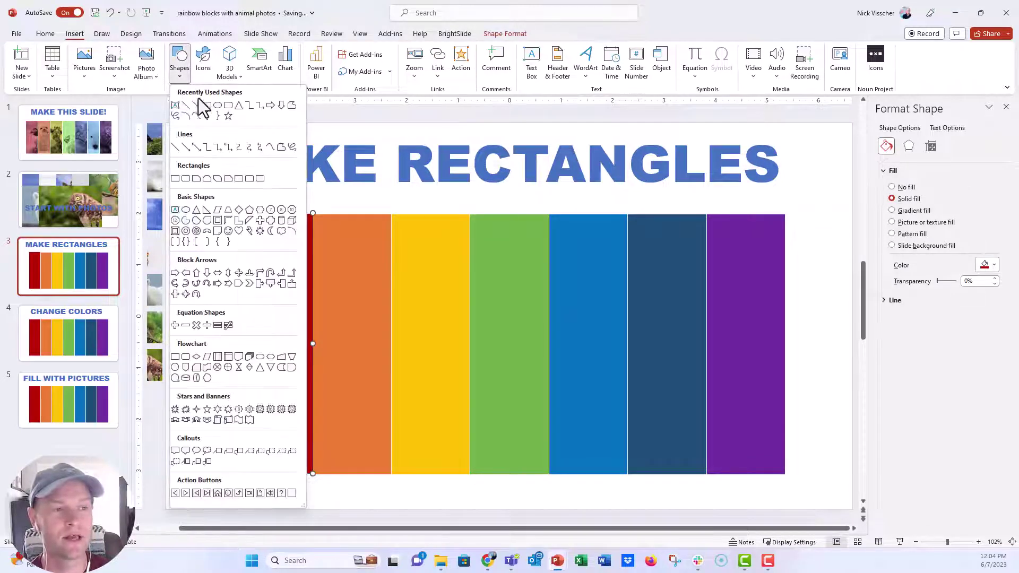
pyautogui.click(206, 105)
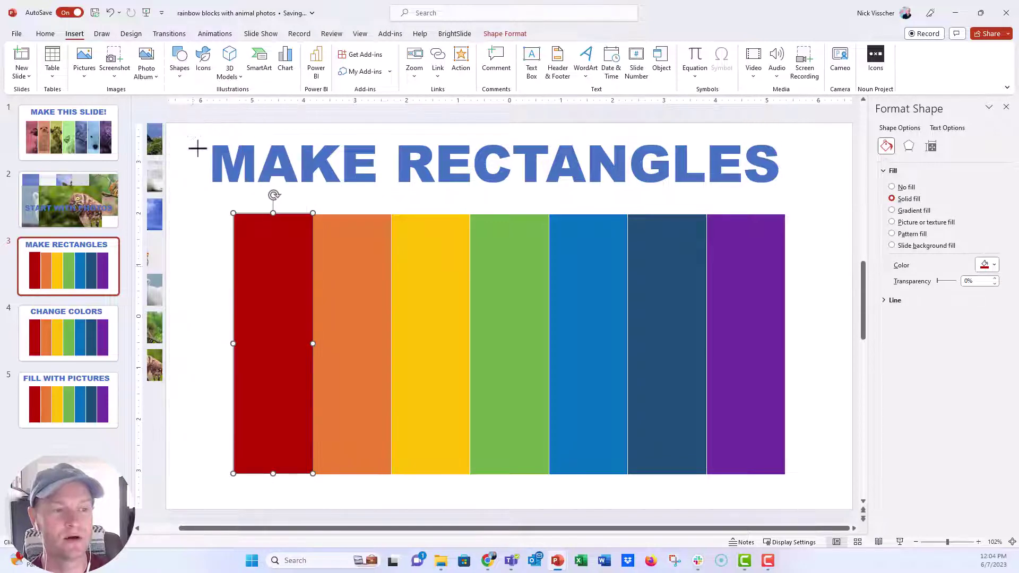
pyautogui.click(187, 212)
pyautogui.moveTo(211, 263); pyautogui.dragTo(212, 477)
pyautogui.moveTo(230, 346); pyautogui.dragTo(202, 342)
pyautogui.press('Delete')
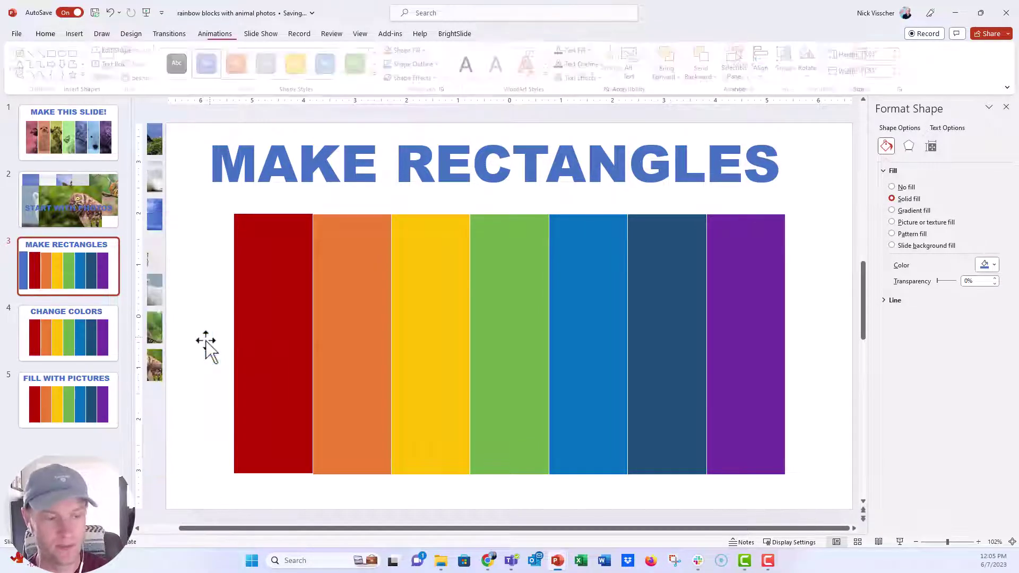
pyautogui.click(266, 355)
pyautogui.click(353, 347)
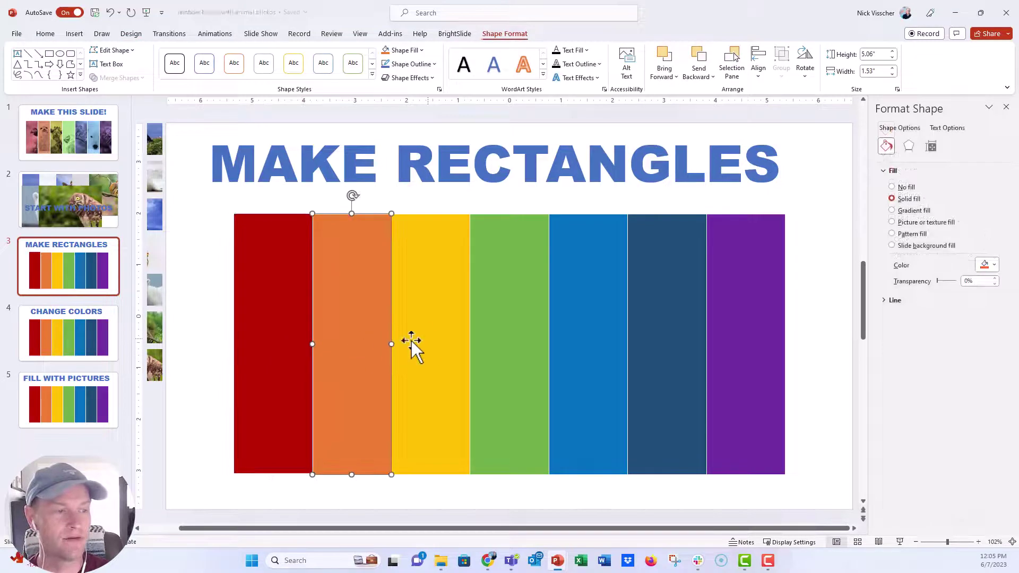
pyautogui.click(509, 341)
pyautogui.click(589, 337)
pyautogui.click(669, 333)
pyautogui.press('Tab')
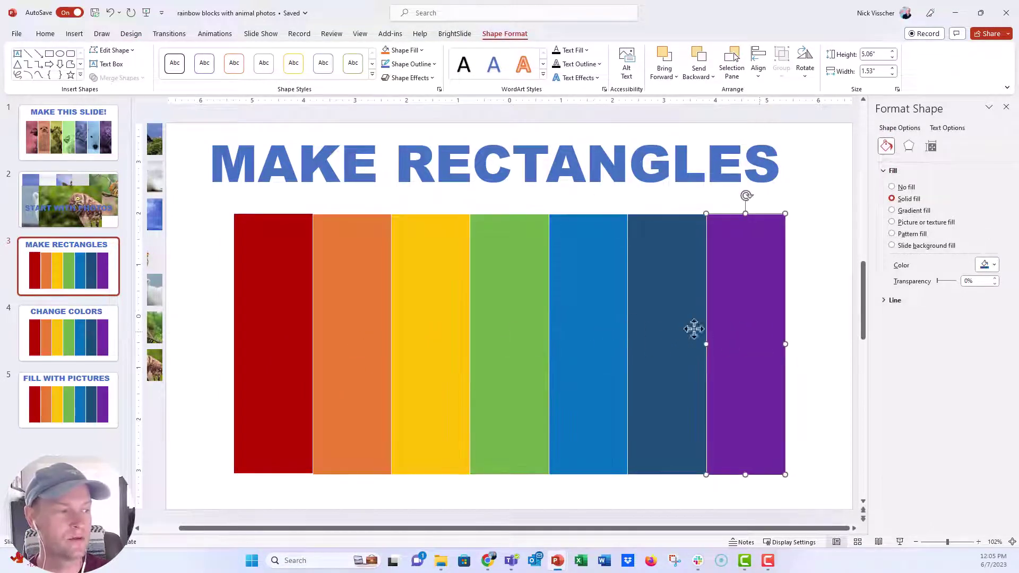
pyautogui.click(271, 307)
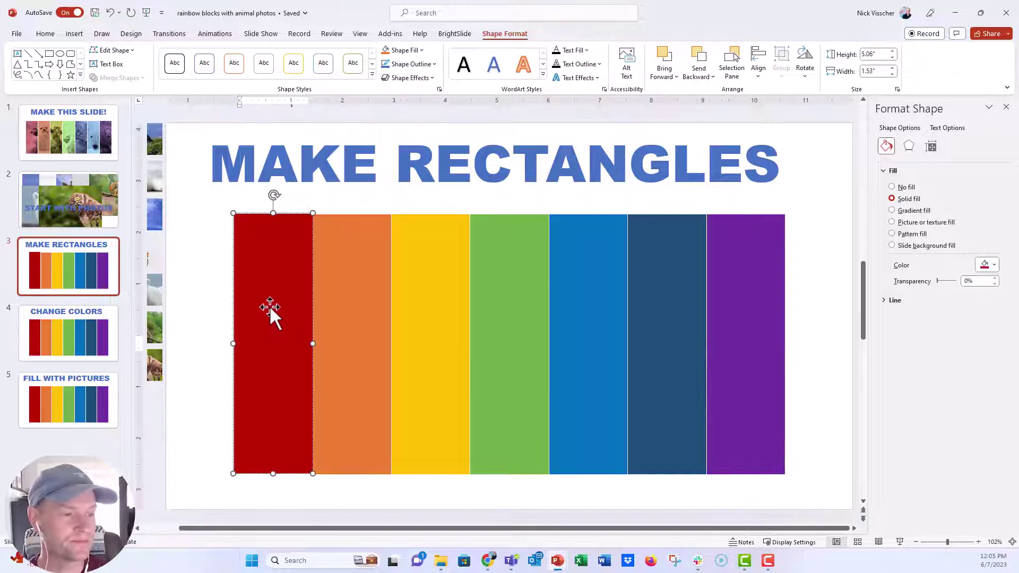
pyautogui.click(326, 293)
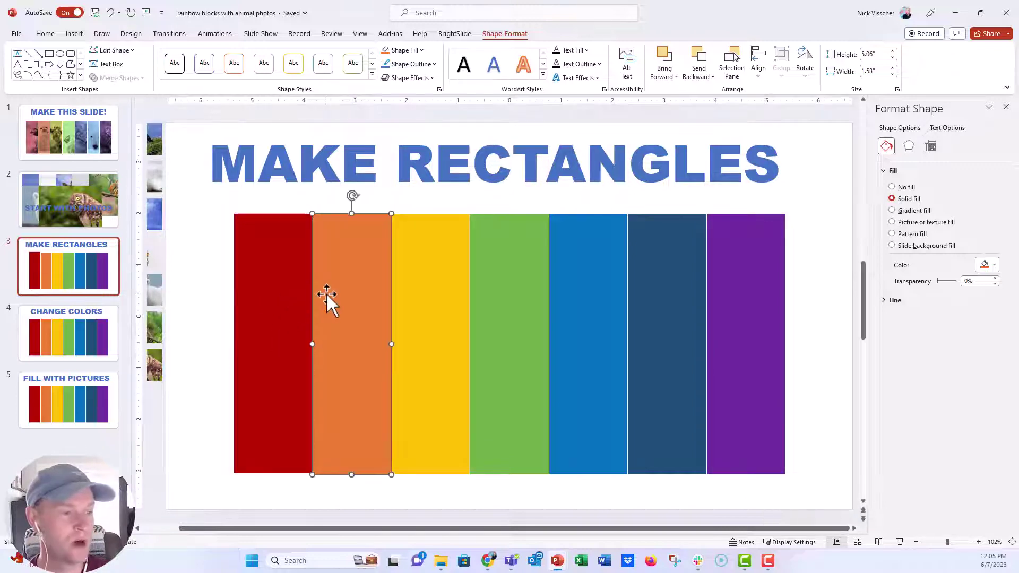
pyautogui.click(283, 270)
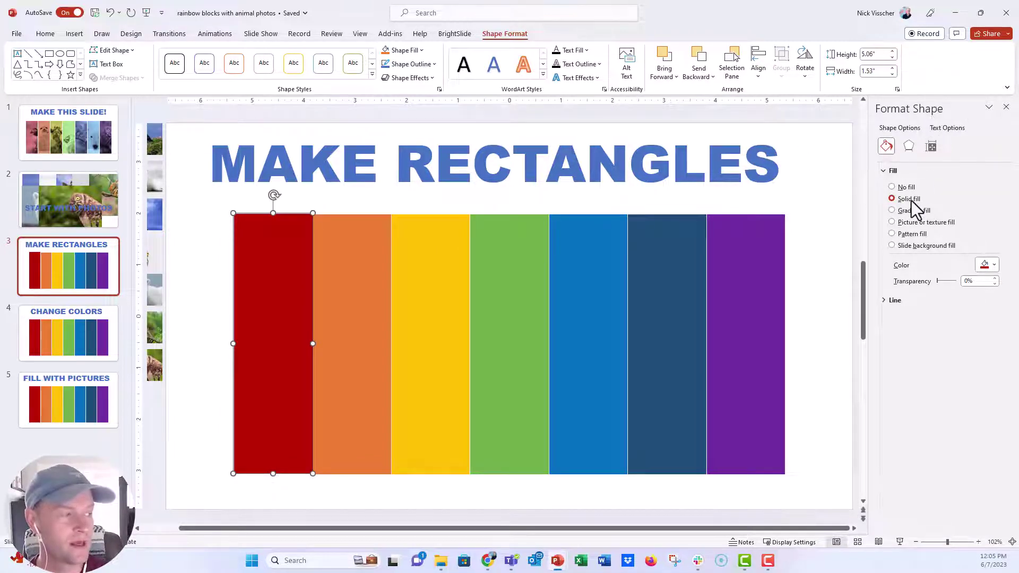
pyautogui.click(986, 265)
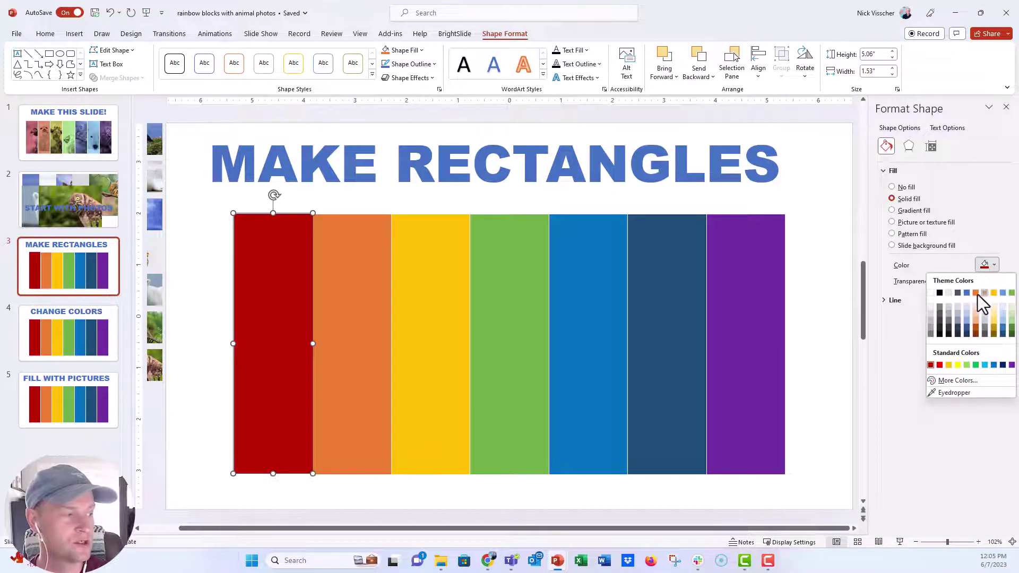
pyautogui.click(980, 295)
pyautogui.click(989, 265)
pyautogui.click(993, 320)
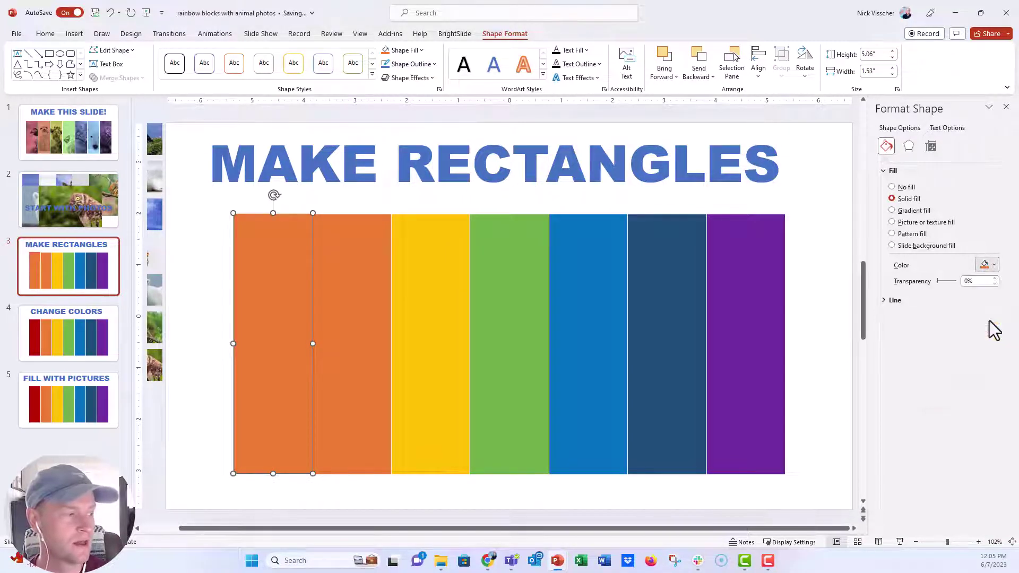
pyautogui.click(985, 265)
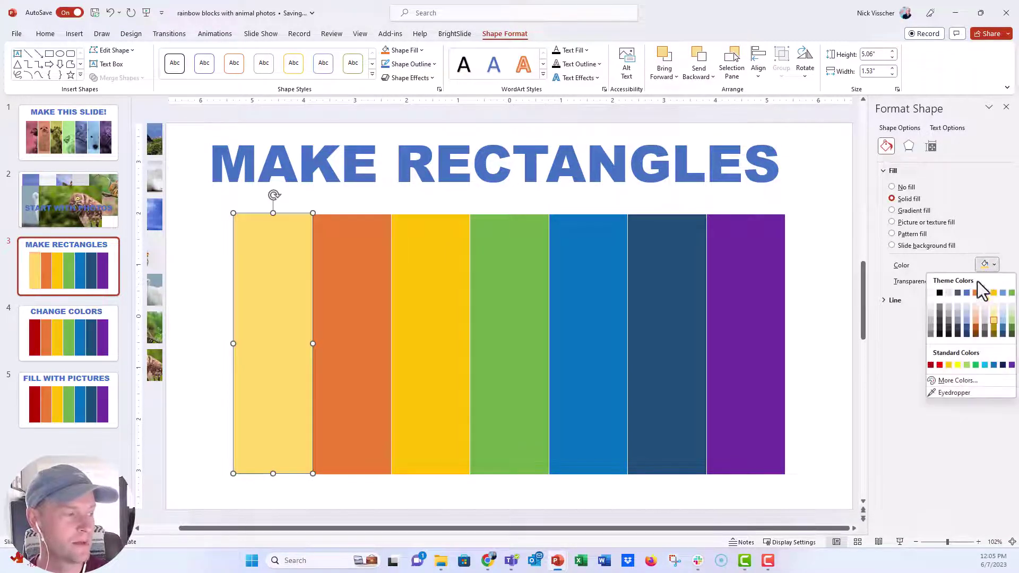
pyautogui.click(930, 365)
pyautogui.click(209, 343)
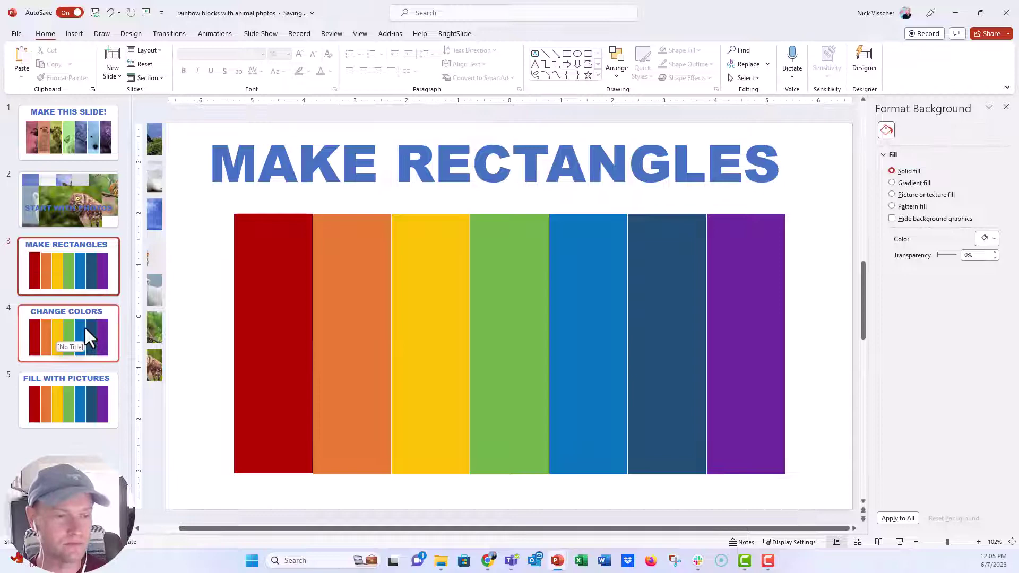
# - On slide 2, bring the puffin photo to the front and shift it slightly right
pyautogui.click(251, 305)
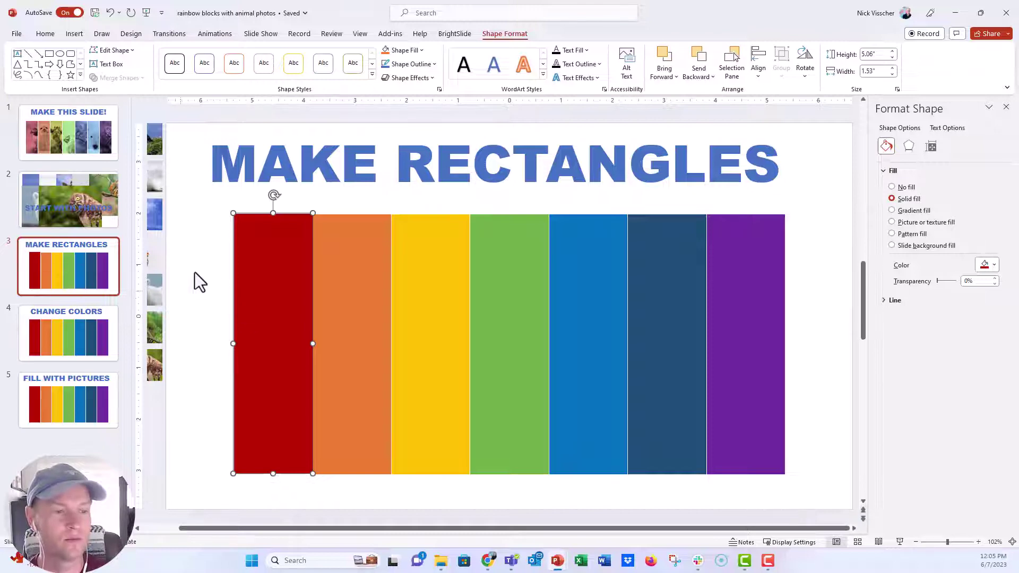
pyautogui.click(111, 214)
pyautogui.click(254, 197)
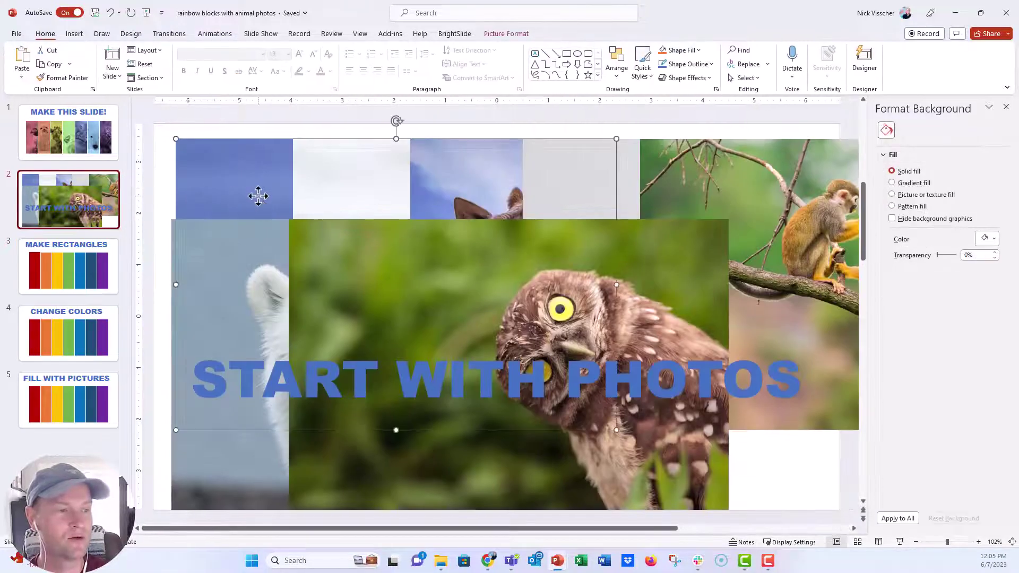
pyautogui.rightClick(215, 170)
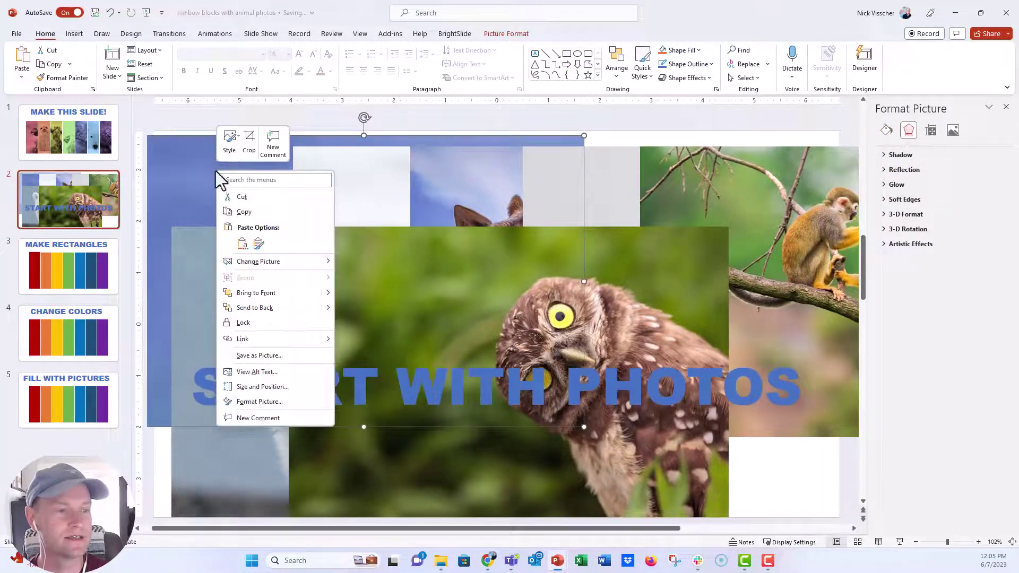
pyautogui.click(242, 288)
pyautogui.moveTo(243, 244); pyautogui.dragTo(272, 248)
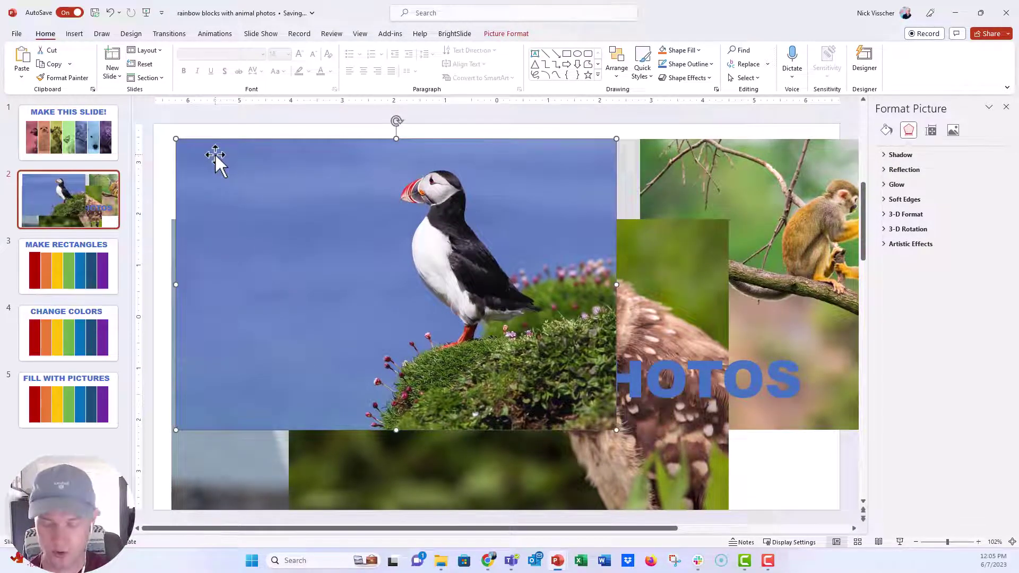
# - Cut the puffin photo and use it as the picture fill of slide 3's red rectangle
pyautogui.hotkey('ctrl', 'x')
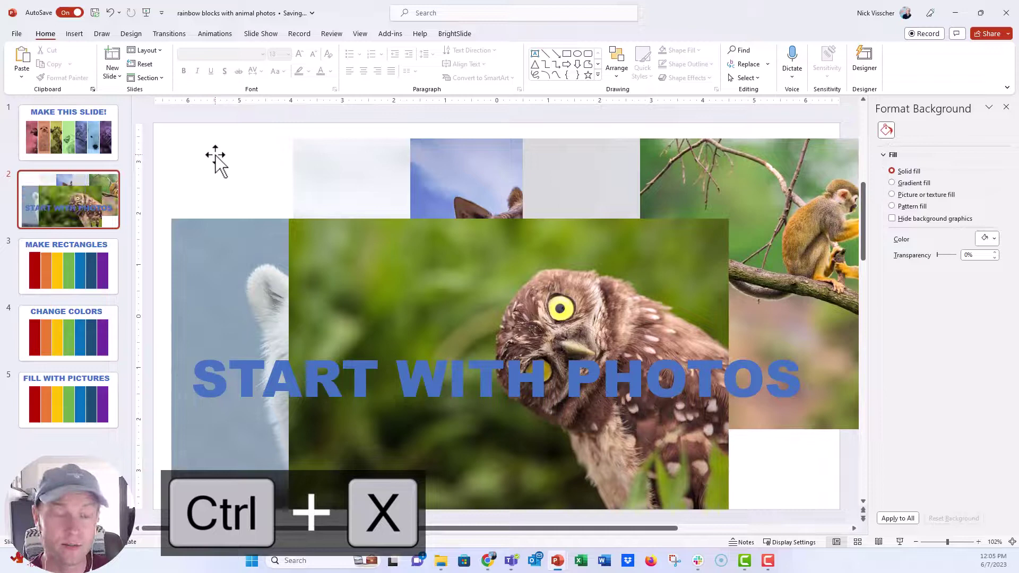
pyautogui.click(94, 288)
pyautogui.click(254, 318)
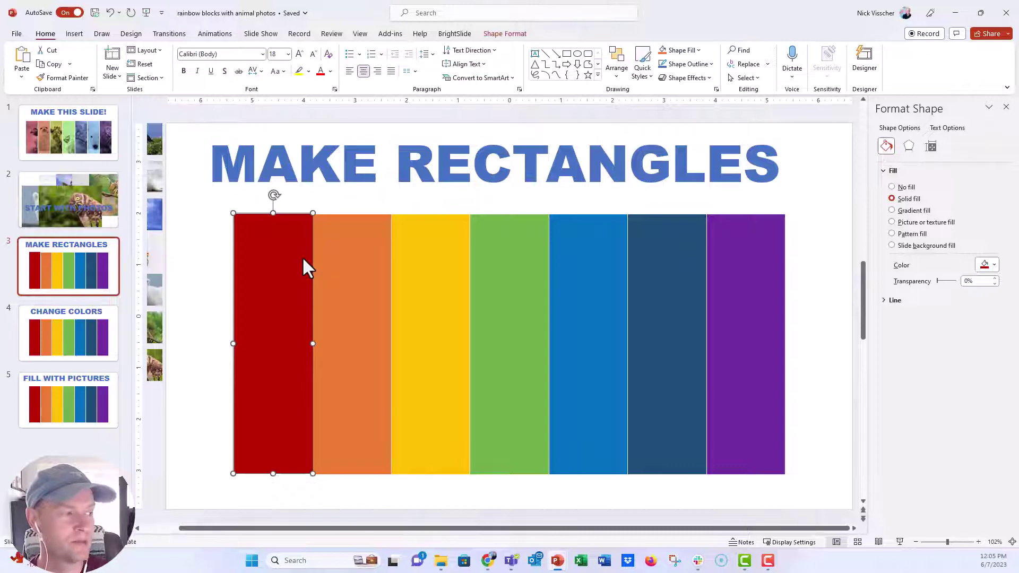
pyautogui.click(939, 224)
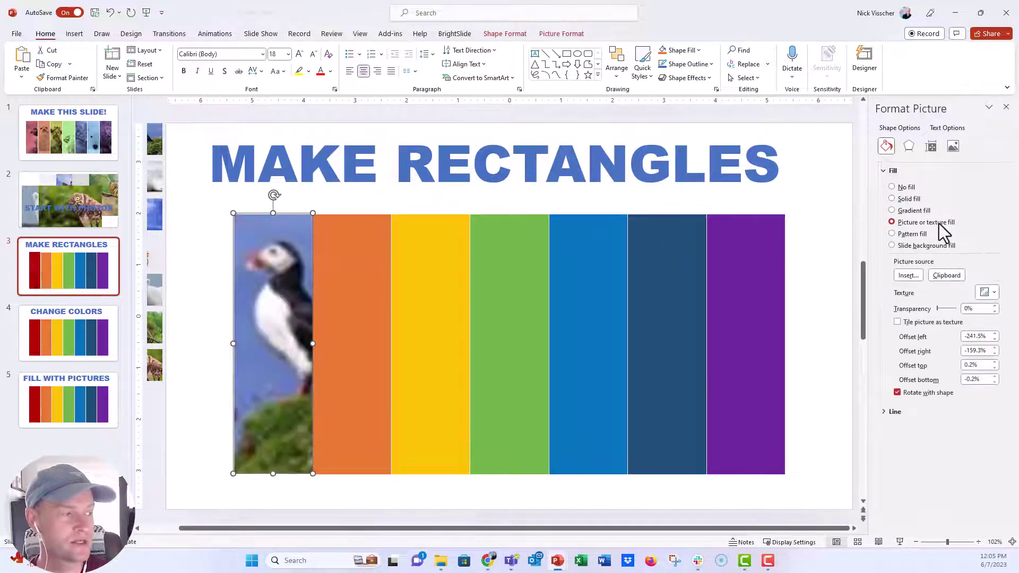
pyautogui.click(950, 276)
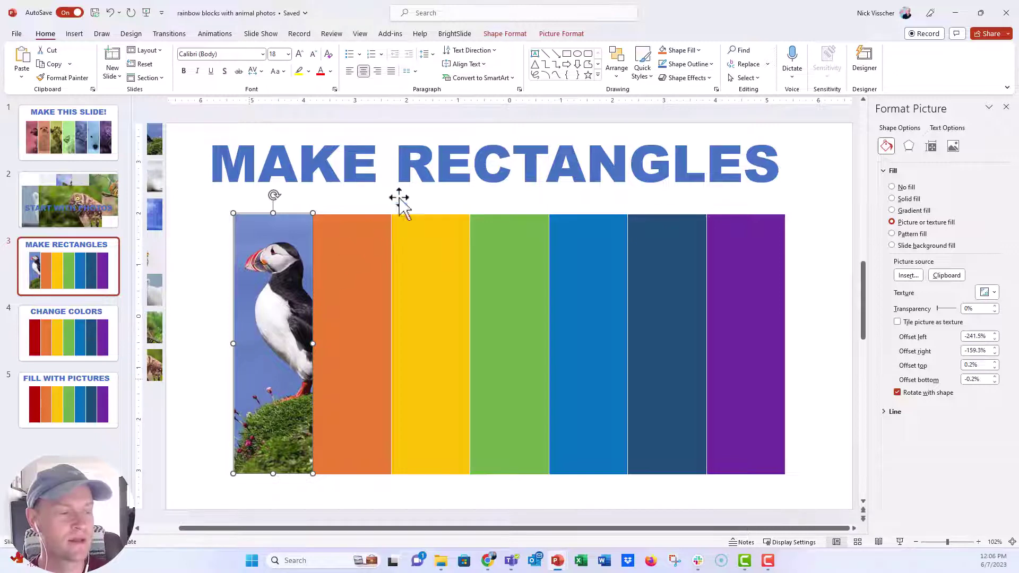
# - Crop the puffin fill to Fill mode and shift it left so the bird shows fully
pyautogui.click(573, 35)
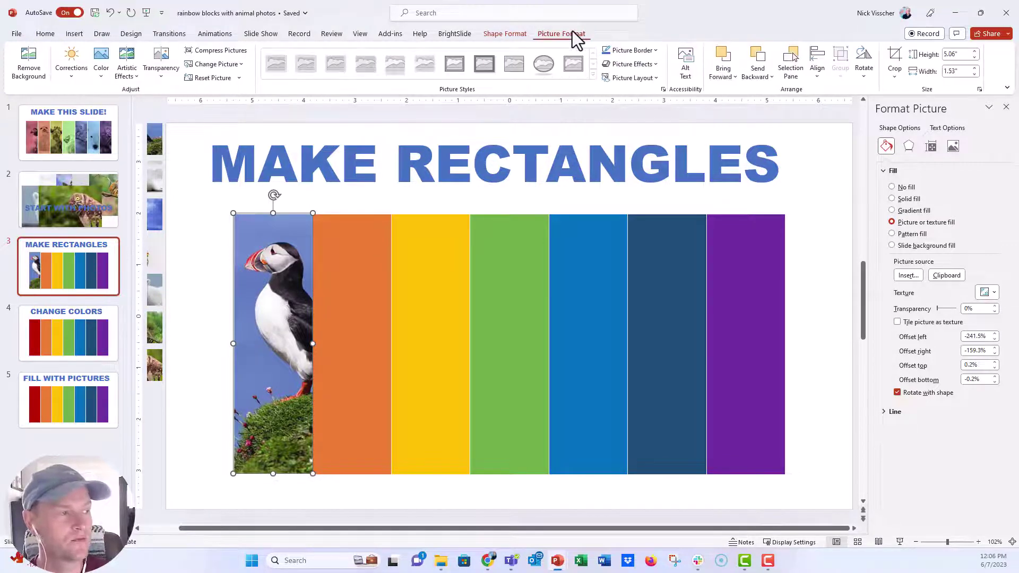
pyautogui.click(895, 77)
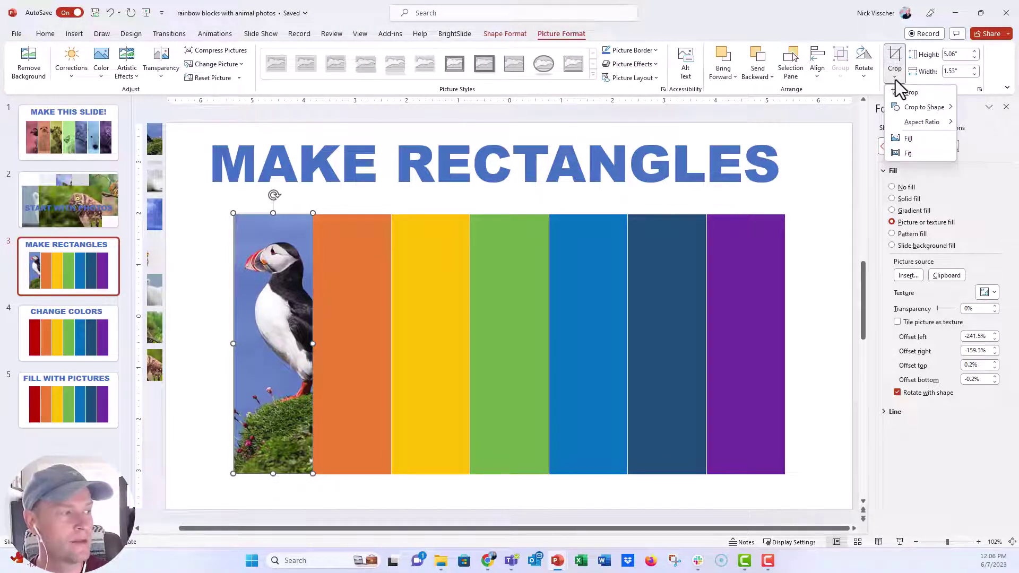
pyautogui.click(926, 139)
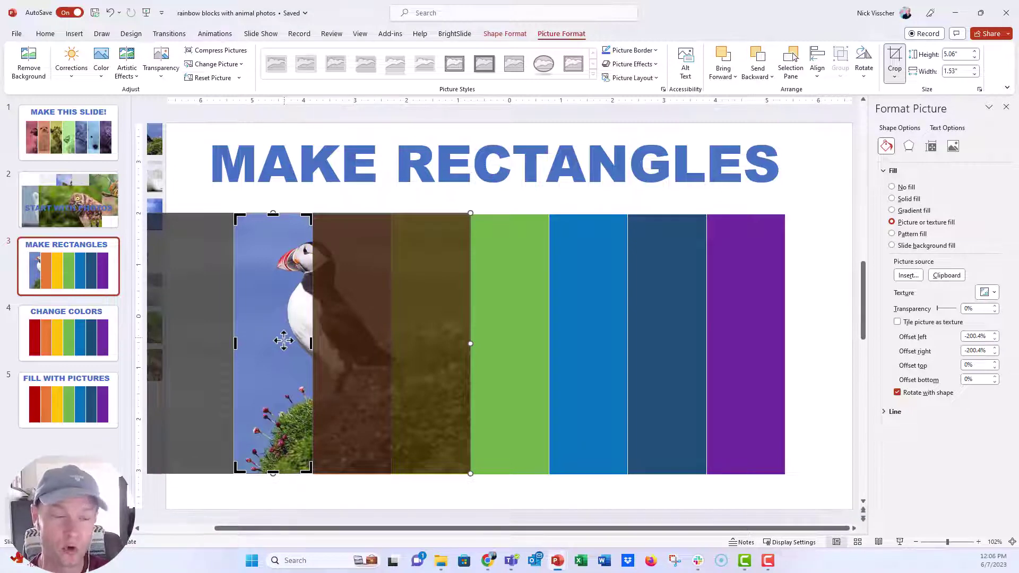
pyautogui.moveTo(284, 340); pyautogui.dragTo(253, 343)
pyautogui.click(206, 200)
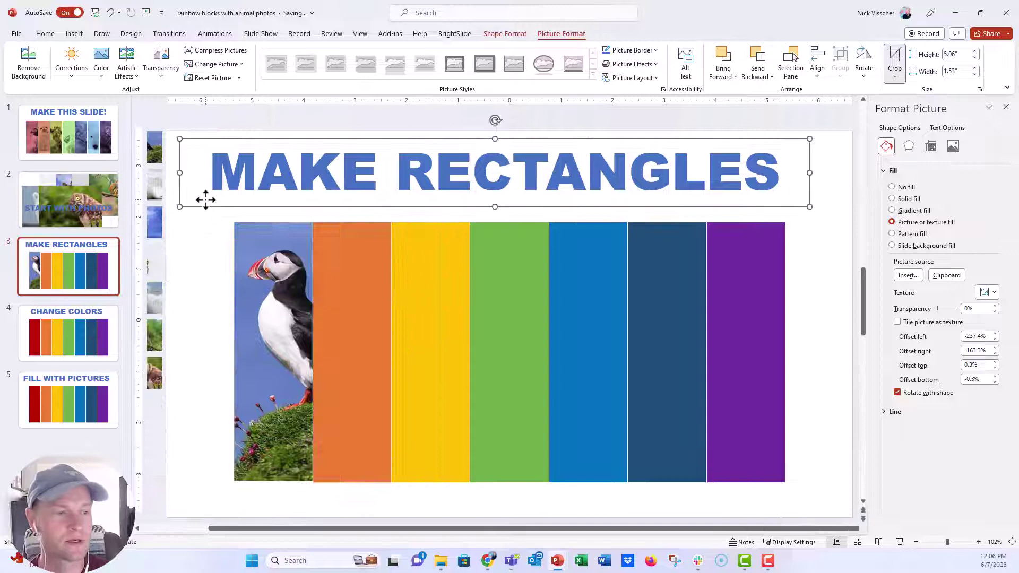
pyautogui.click(211, 347)
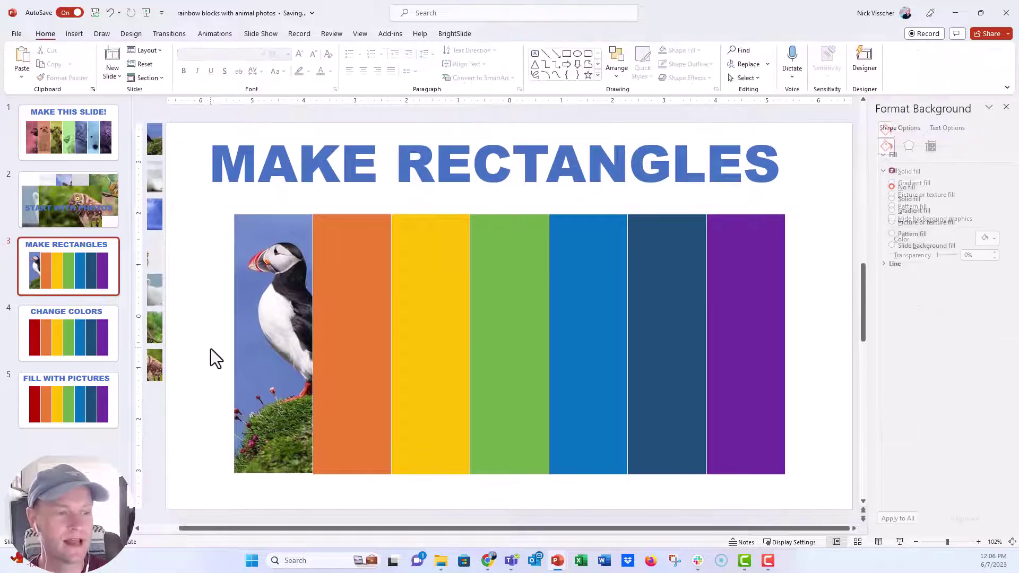
# - Recolor the puffin photo with the dark red Standard Color from Color > More Variations
pyautogui.click(254, 342)
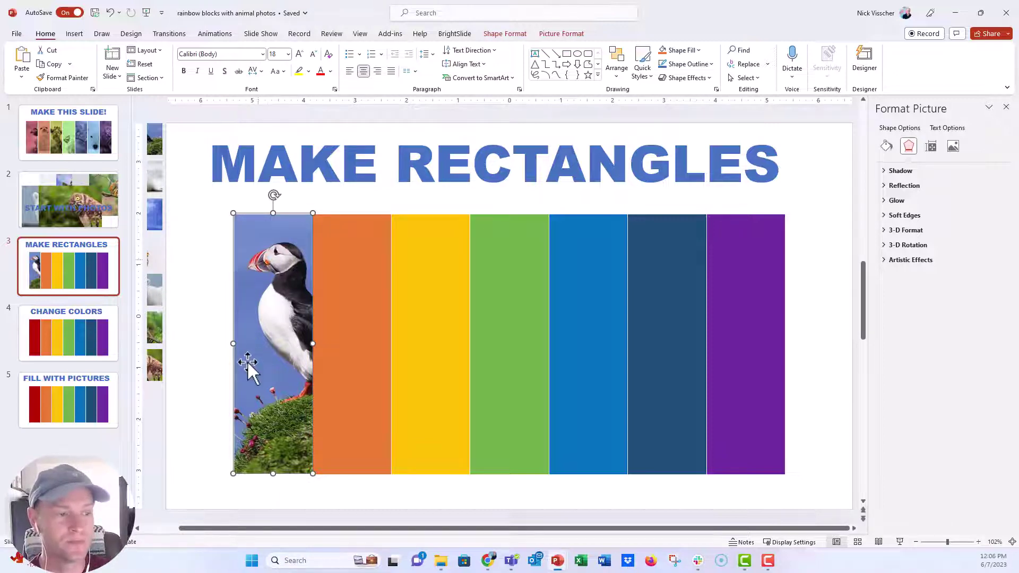
pyautogui.click(507, 35)
pyautogui.click(581, 36)
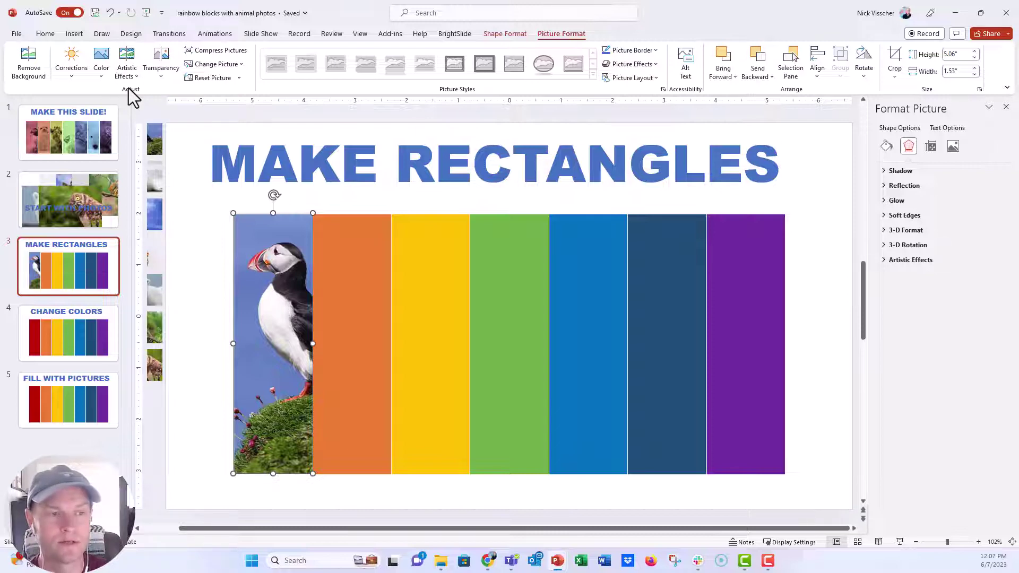
pyautogui.click(101, 77)
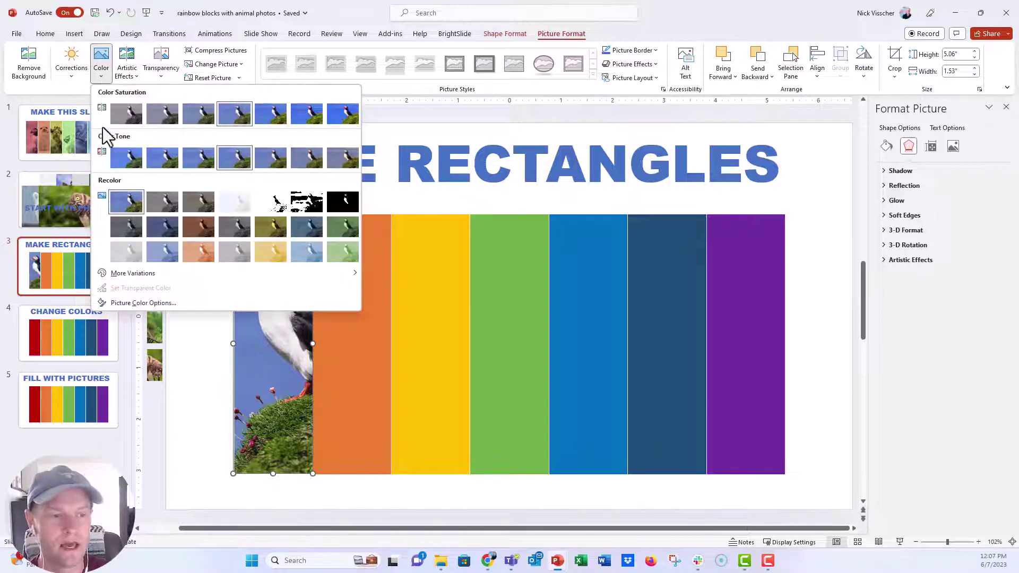
pyautogui.moveTo(111, 276)
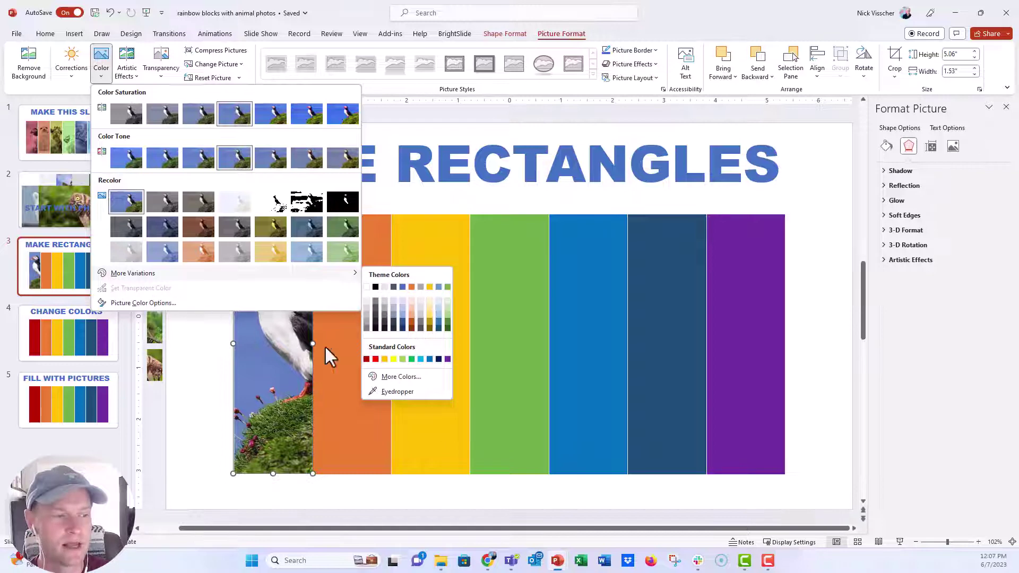
pyautogui.click(366, 359)
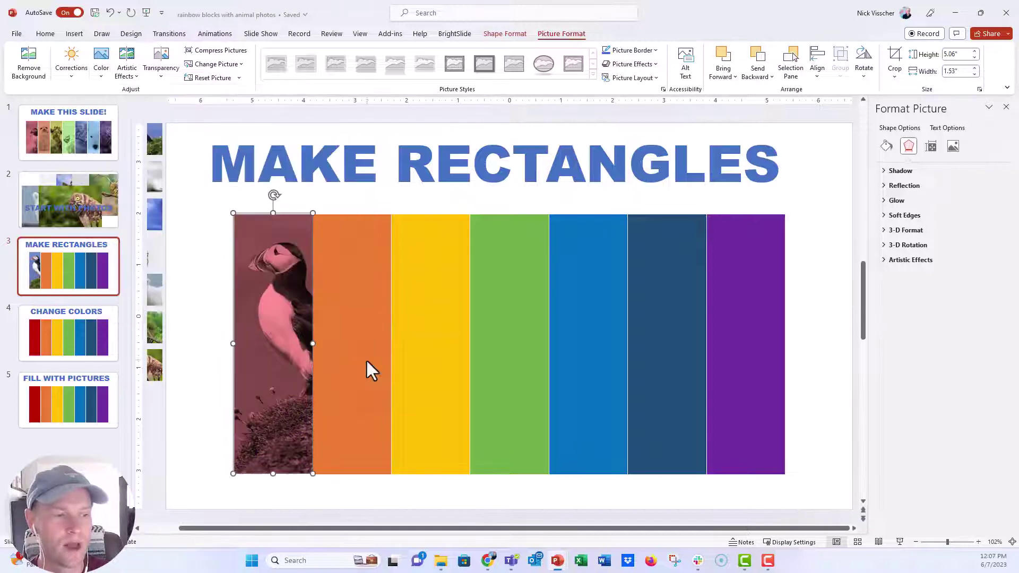
pyautogui.click(200, 349)
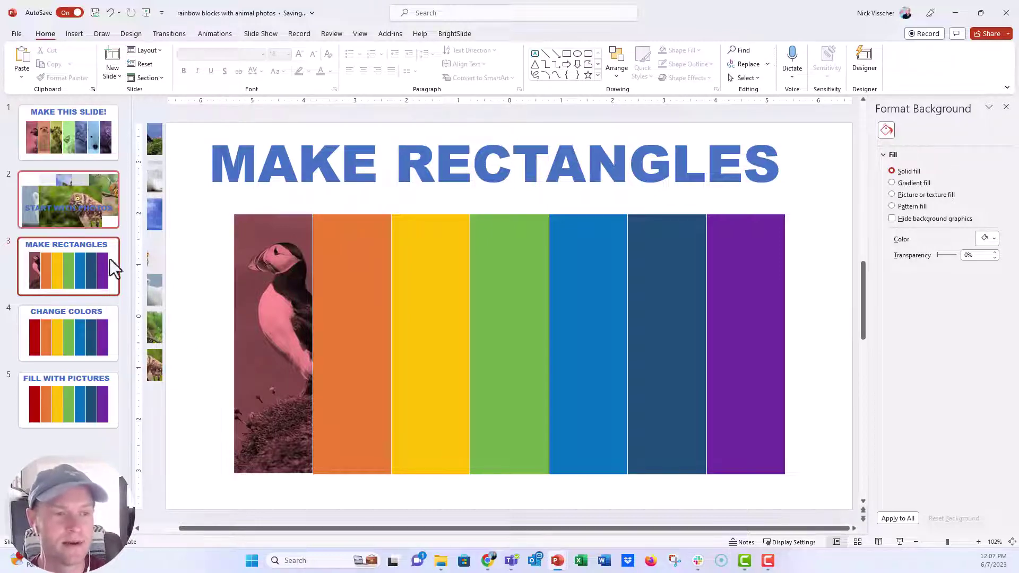
# - On slide 2, bring the seal photo to the front and cut it
pyautogui.click(69, 213)
pyautogui.rightClick(351, 159)
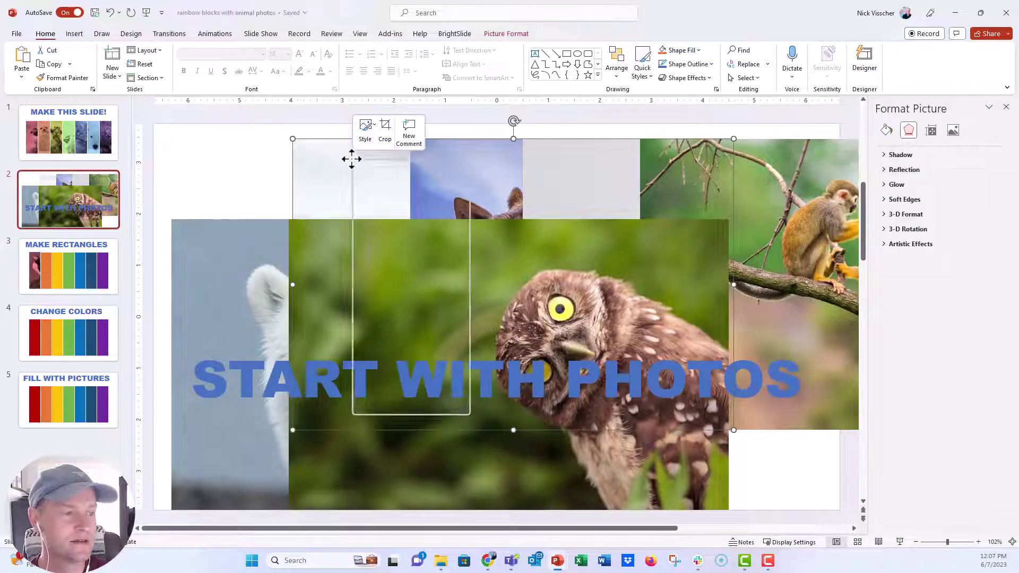
pyautogui.click(370, 281)
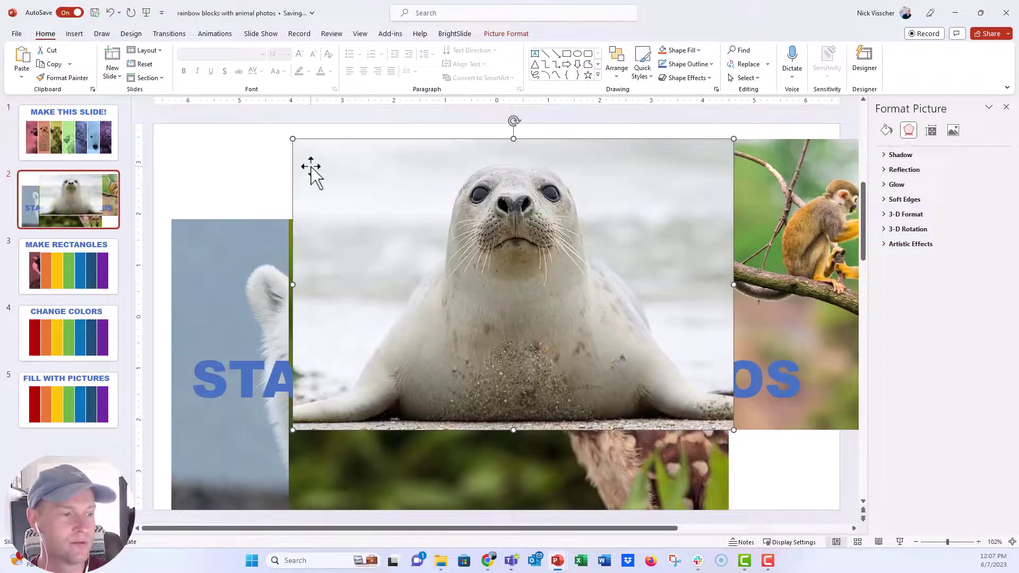
pyautogui.hotkey('ctrl', 'x')
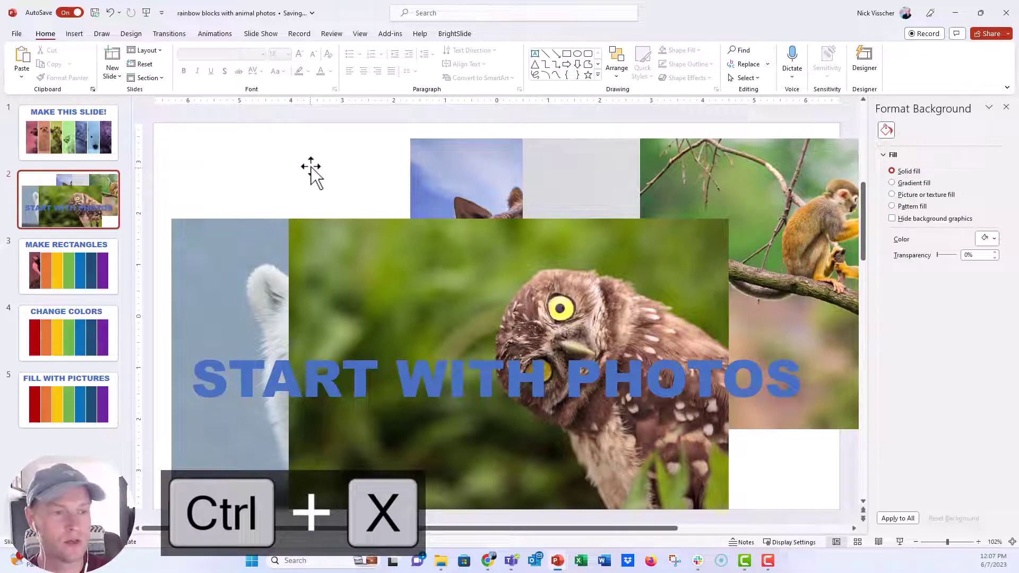
# - Fill slide 3's orange second rectangle with the seal photo from the clipboard
pyautogui.click(54, 264)
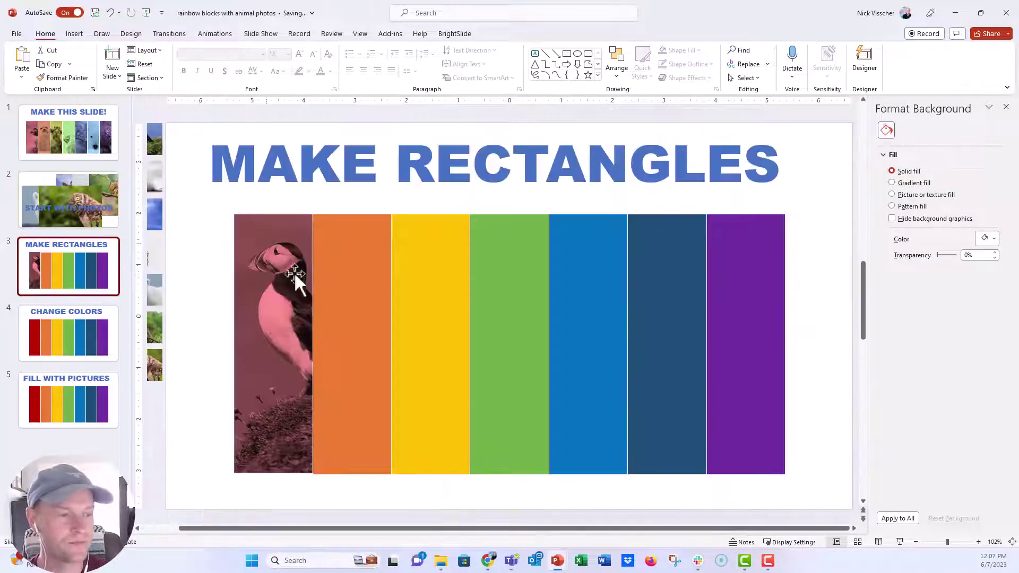
pyautogui.click(330, 258)
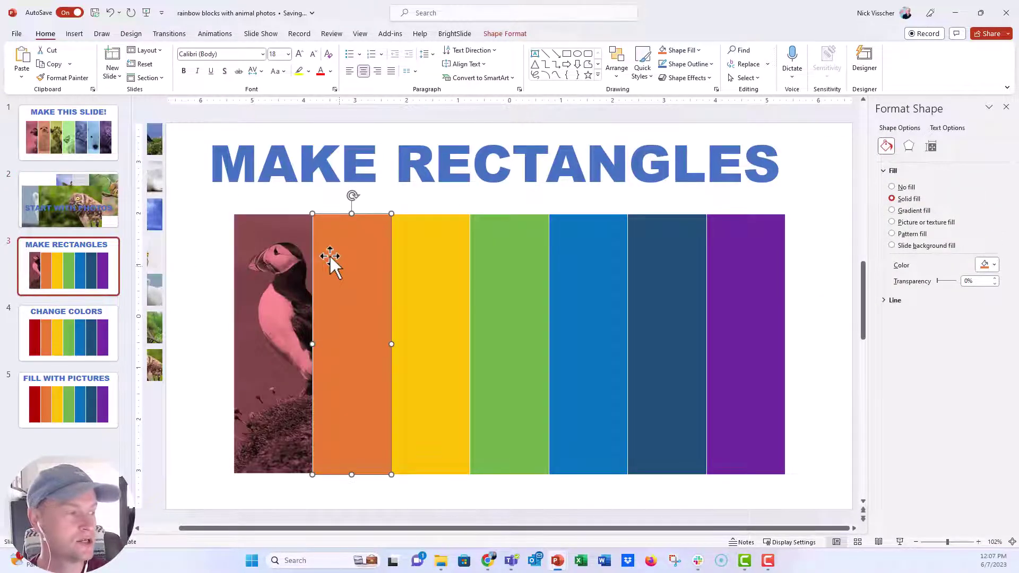
pyautogui.click(929, 223)
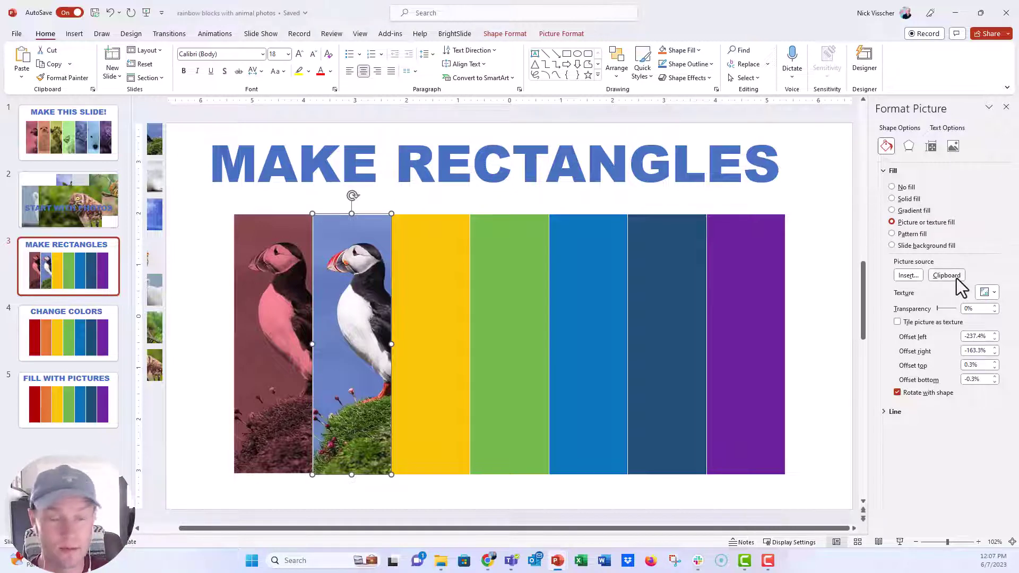
pyautogui.click(947, 276)
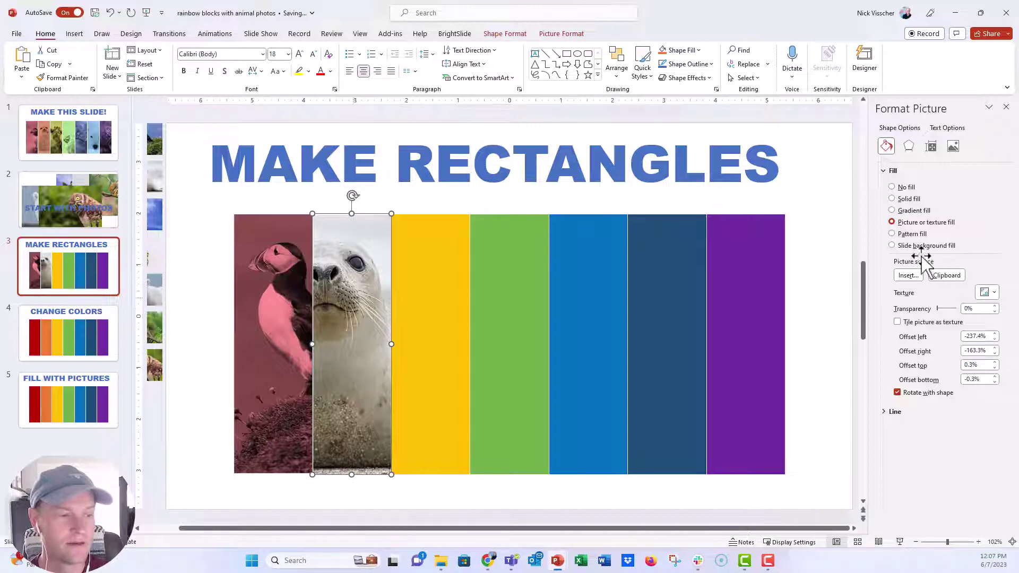
# - Set the seal photo's crop to Fill and nudge it right inside the second bar
pyautogui.click(552, 34)
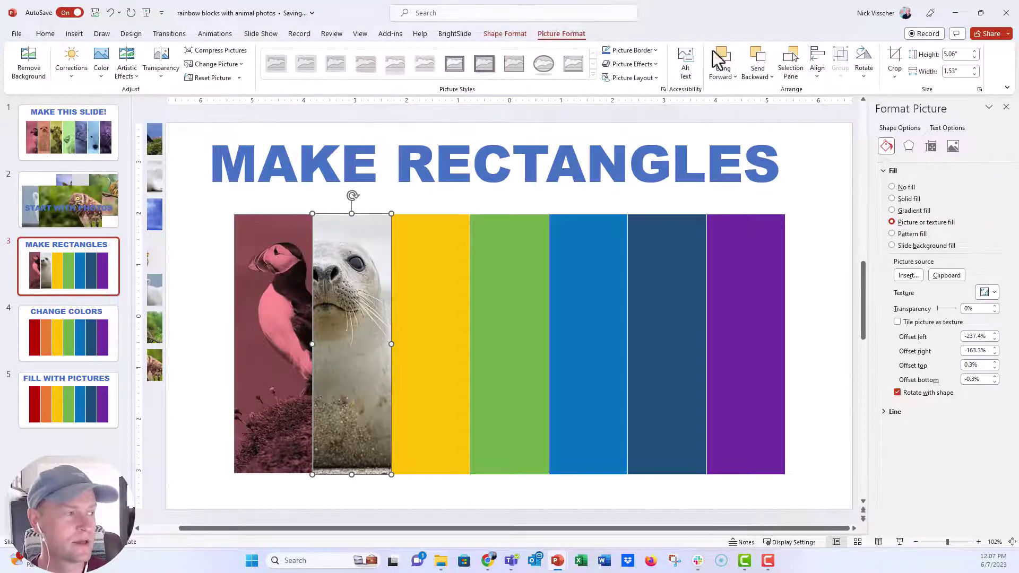
pyautogui.click(896, 77)
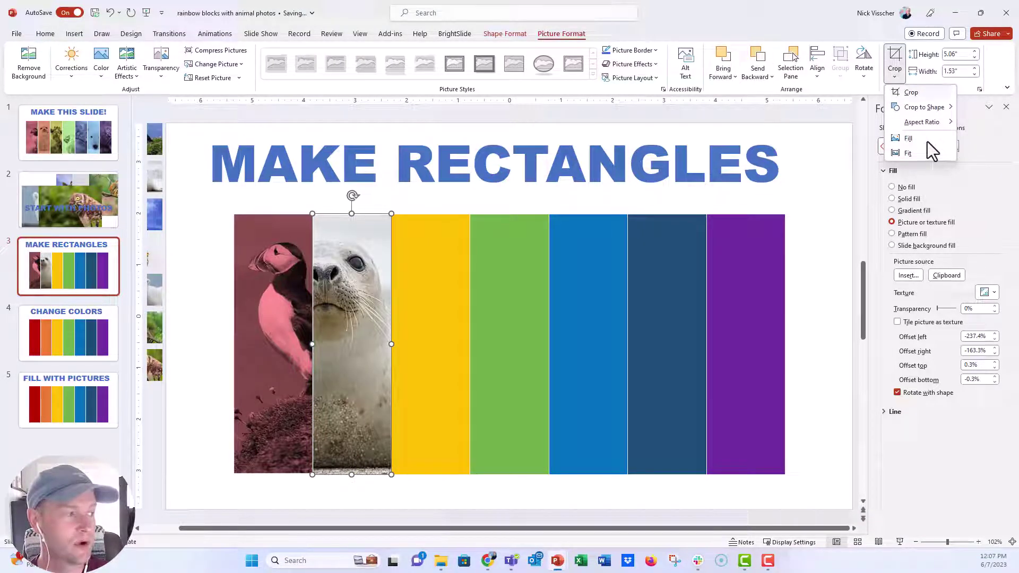
pyautogui.click(909, 139)
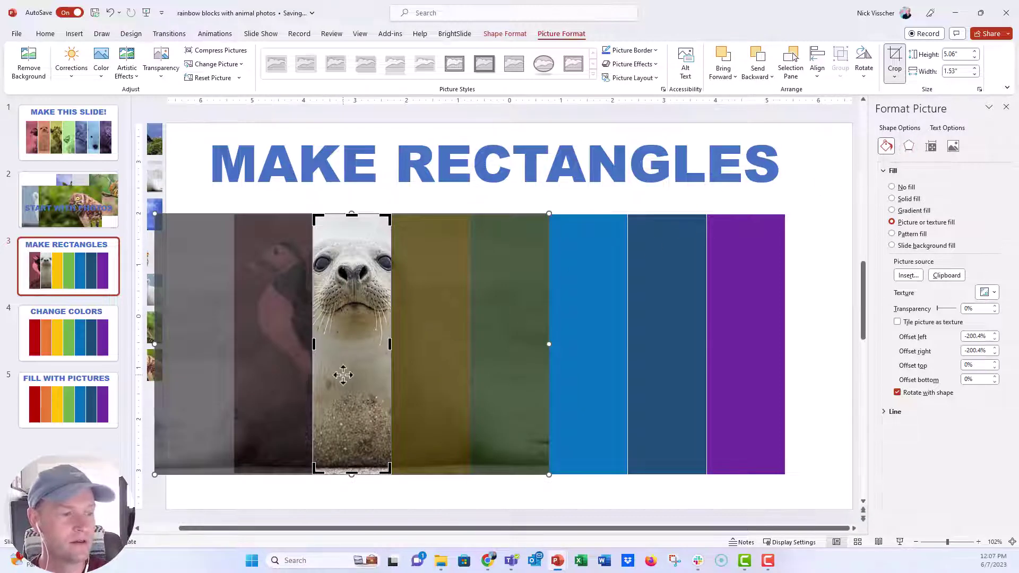
pyautogui.moveTo(343, 372); pyautogui.dragTo(350, 372)
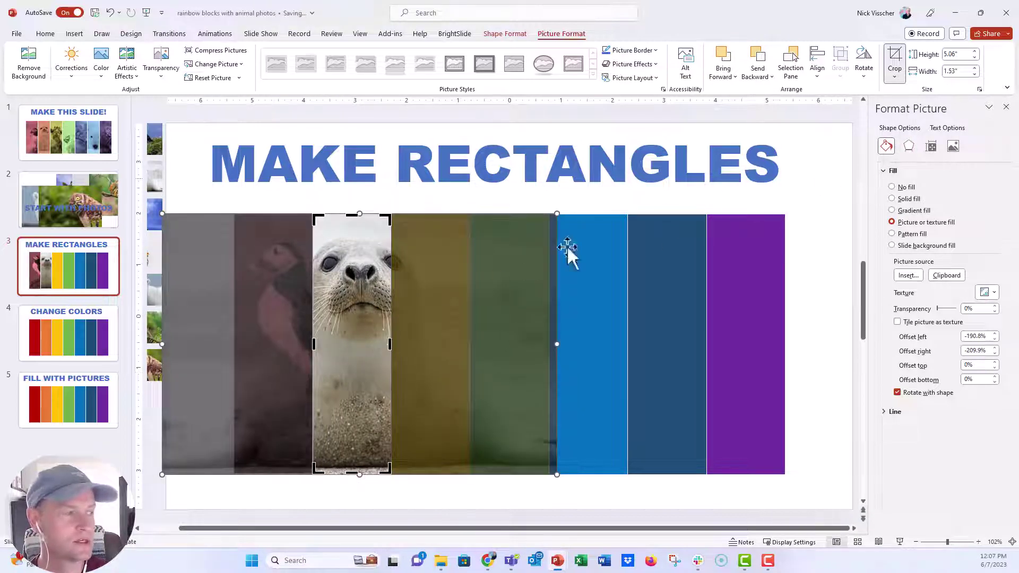
pyautogui.click(894, 59)
pyautogui.click(217, 275)
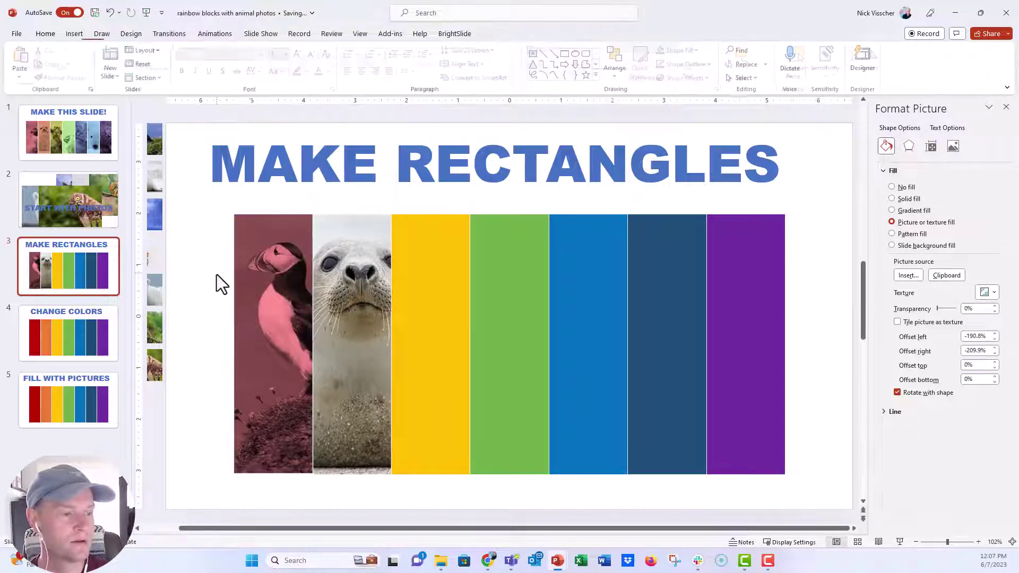
# - Tint the seal photo orange, then view the MAKE THIS SLIDE! example on slide 1
pyautogui.click(345, 273)
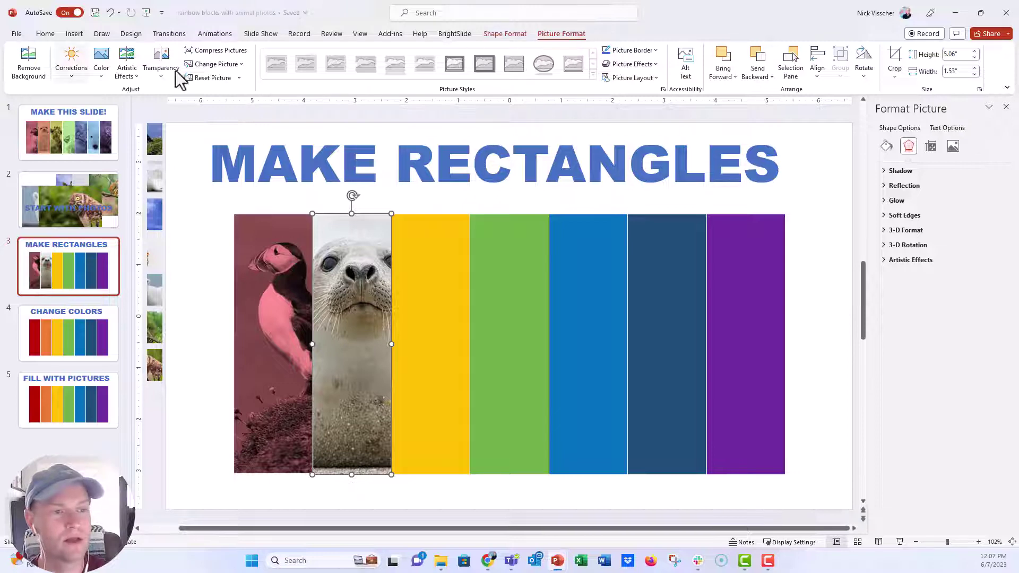
pyautogui.click(101, 61)
pyautogui.moveTo(120, 276)
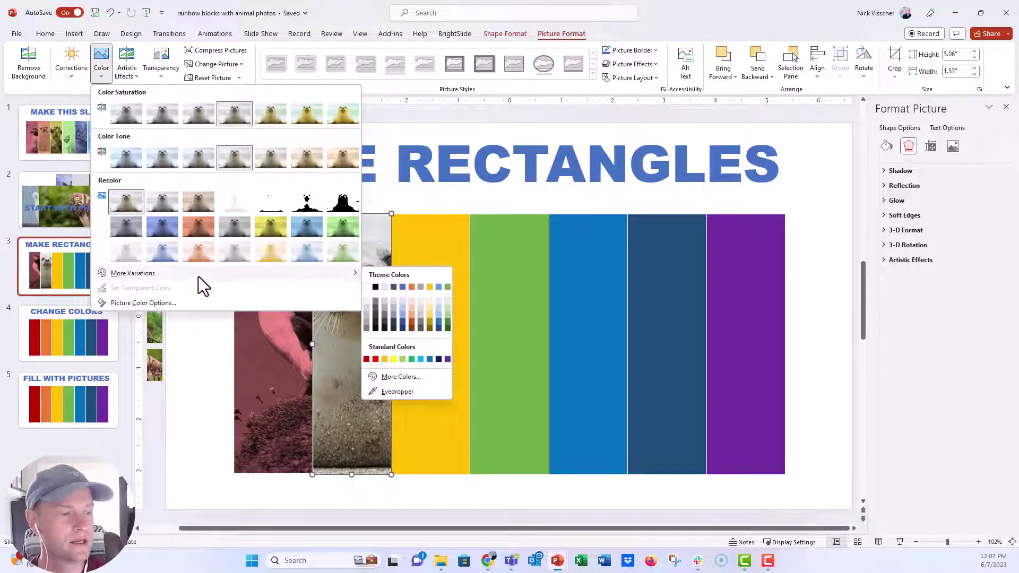
pyautogui.click(412, 288)
pyautogui.click(200, 343)
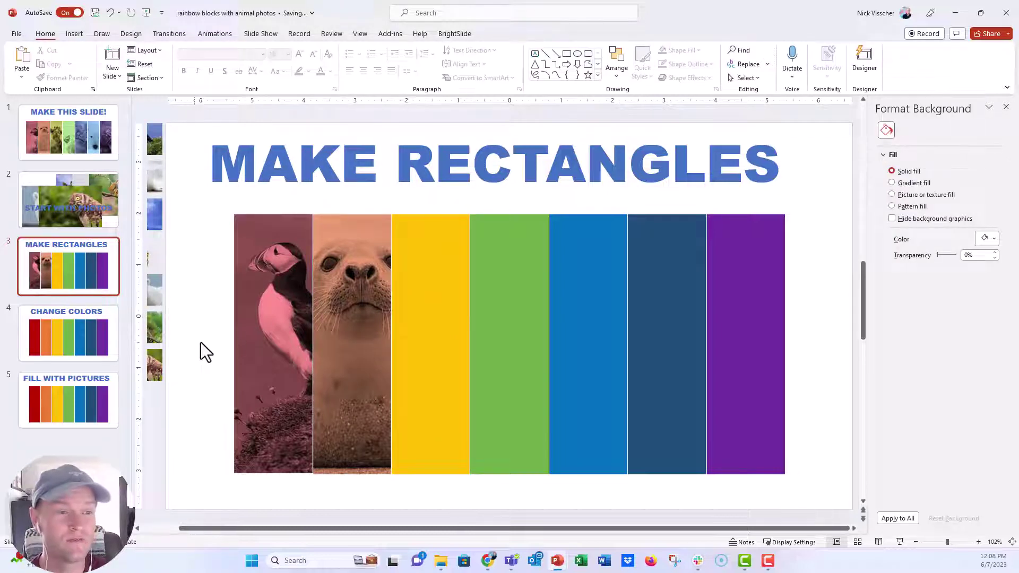
pyautogui.click(101, 127)
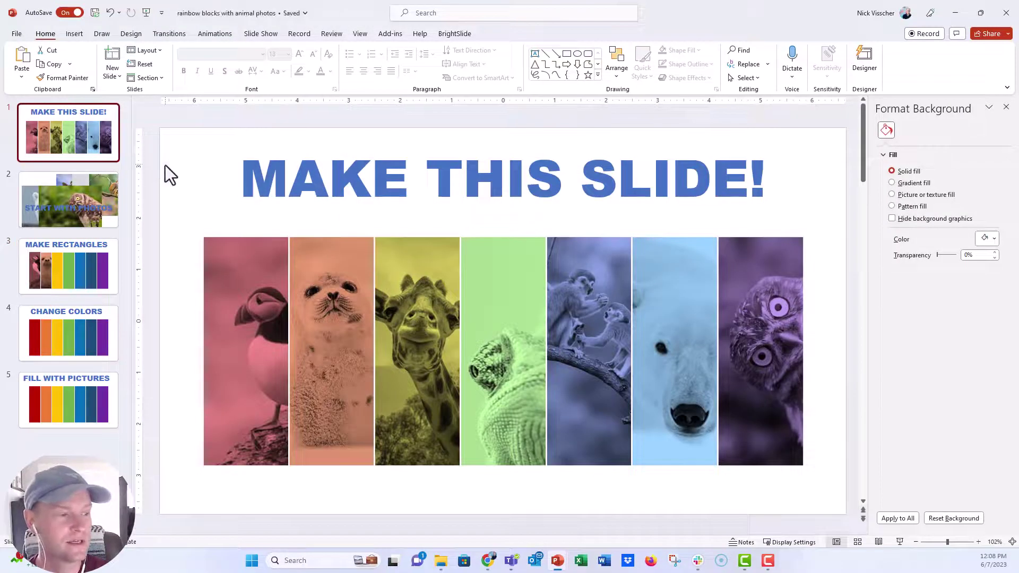